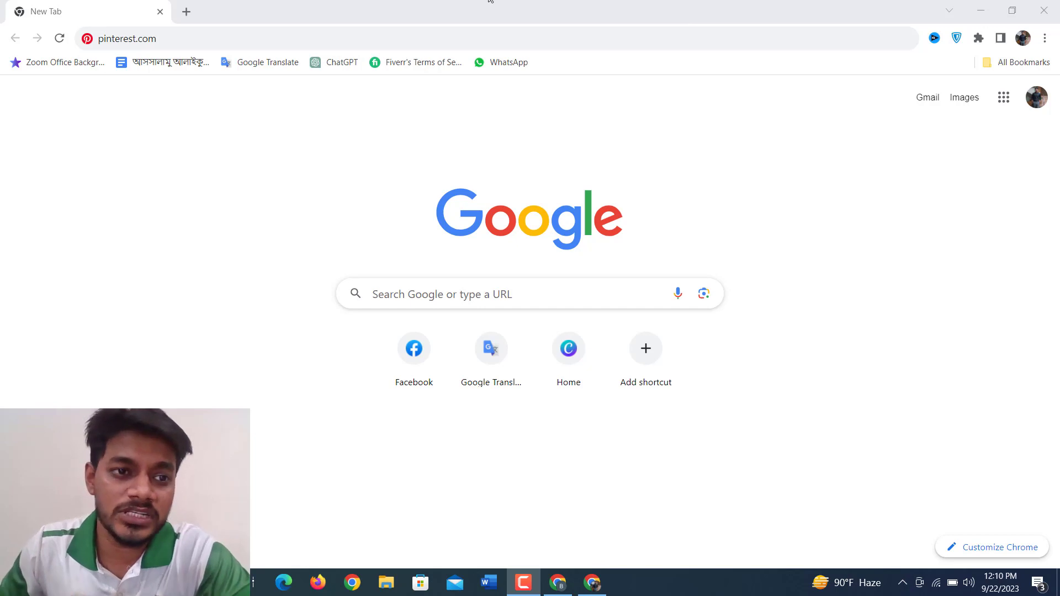
left_click(369, 38)
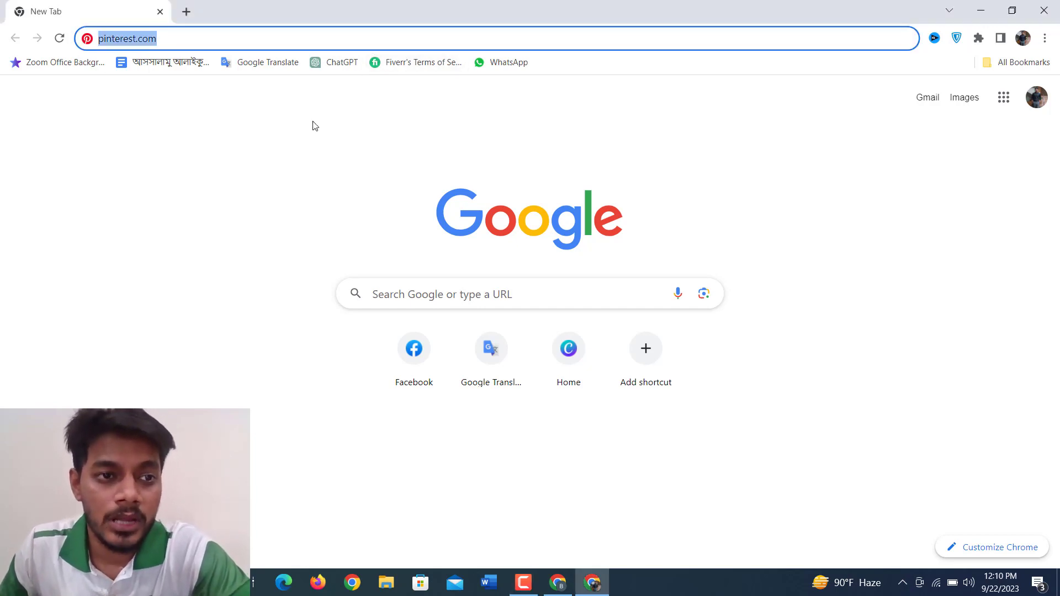
left_click(247, 178)
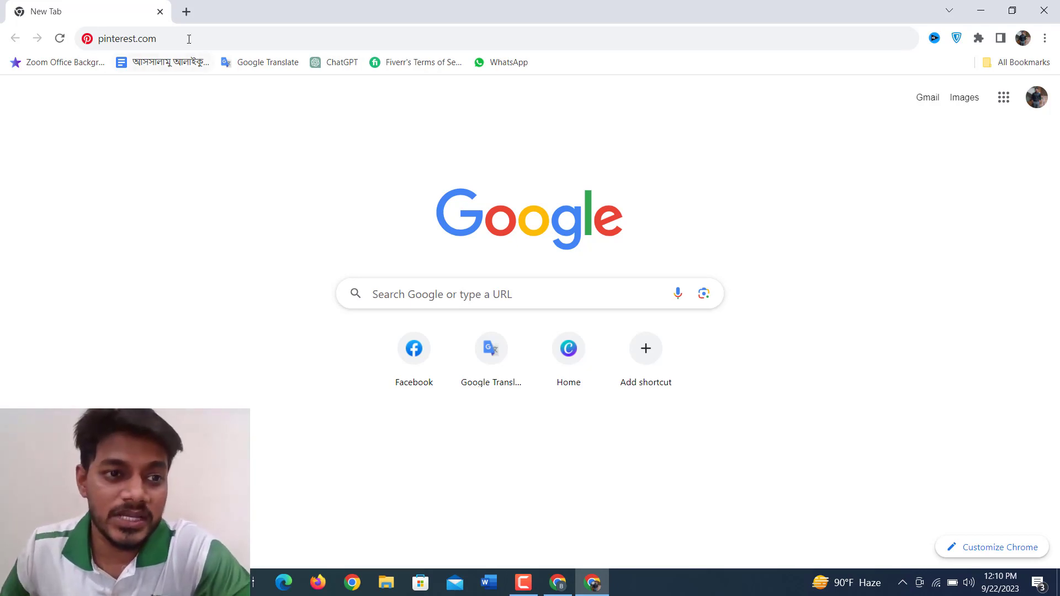
key("ctrl+t")
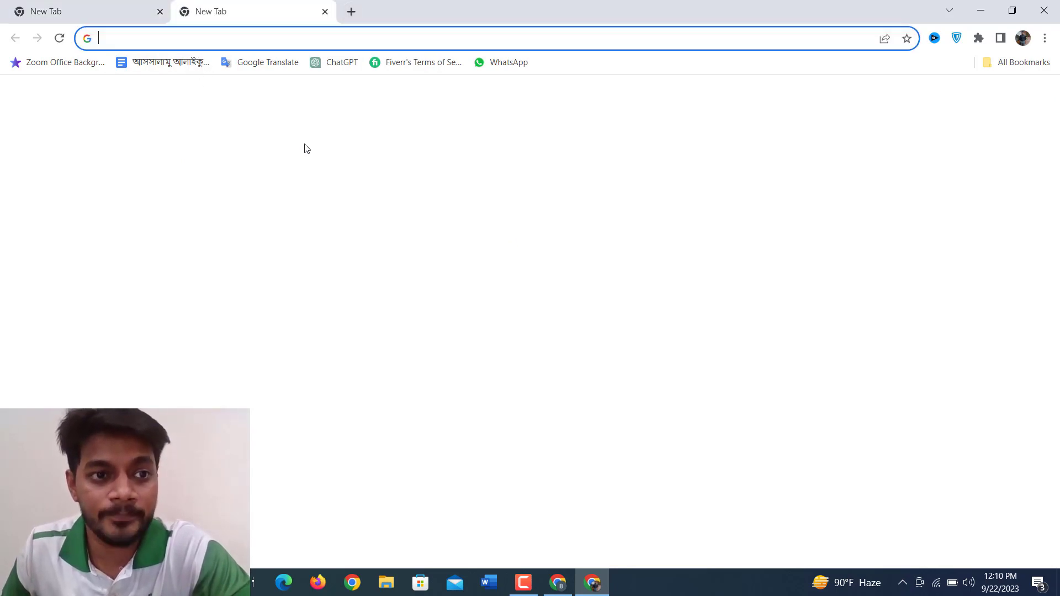
left_click(118, 10)
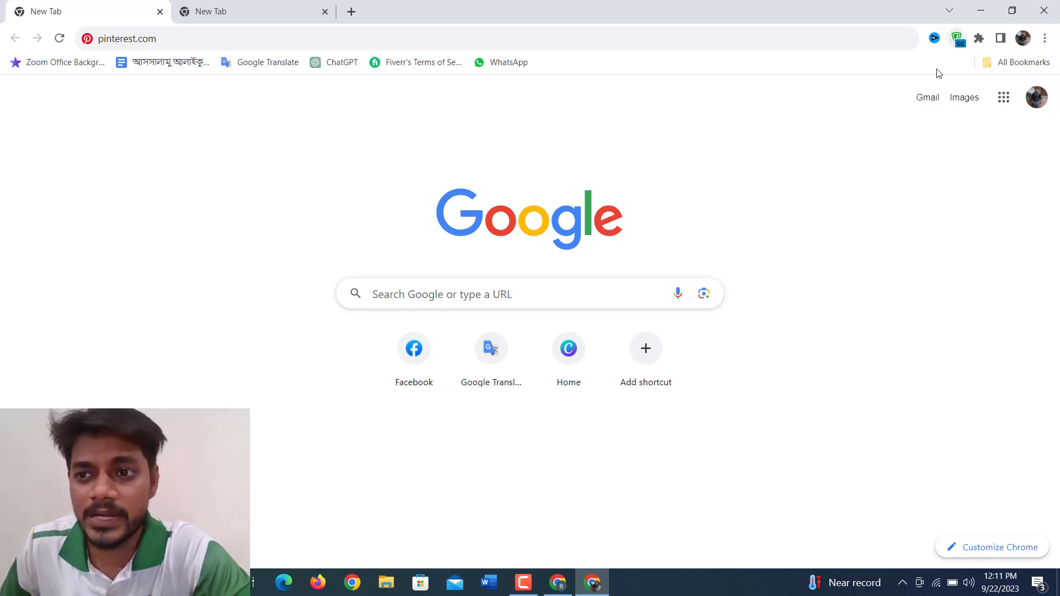
Step: Load pinterest.com from the address already filled in and close the spare blank tab
left_click(308, 38)
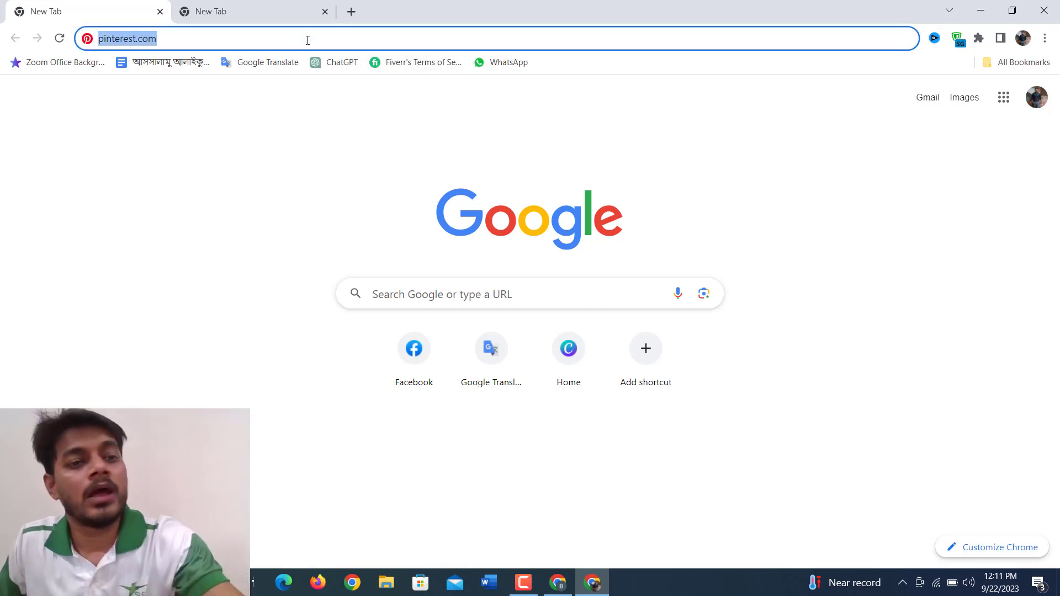
left_click(308, 39)
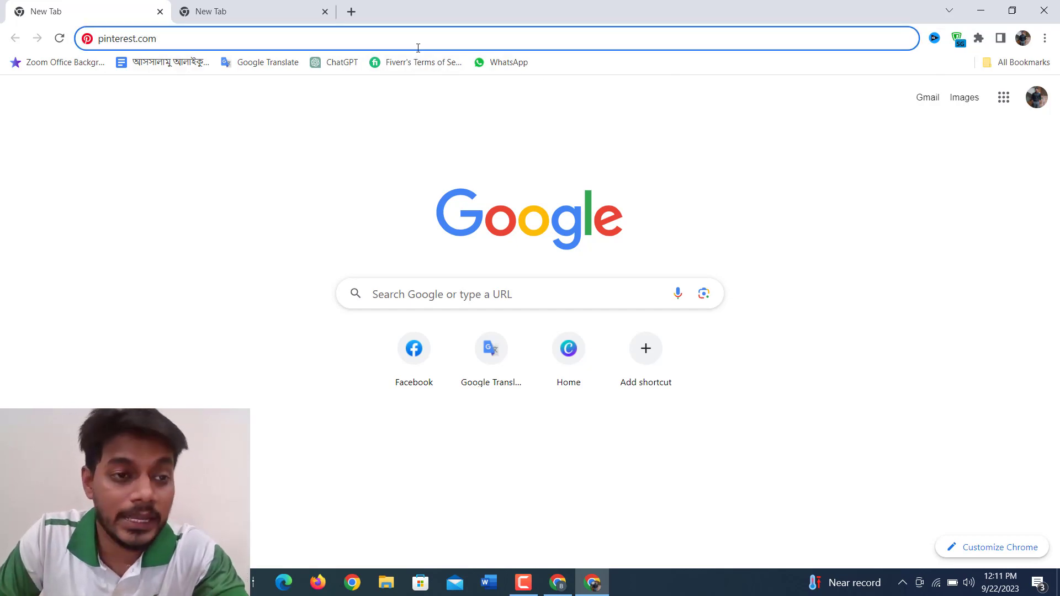
key("Return")
left_click(324, 11)
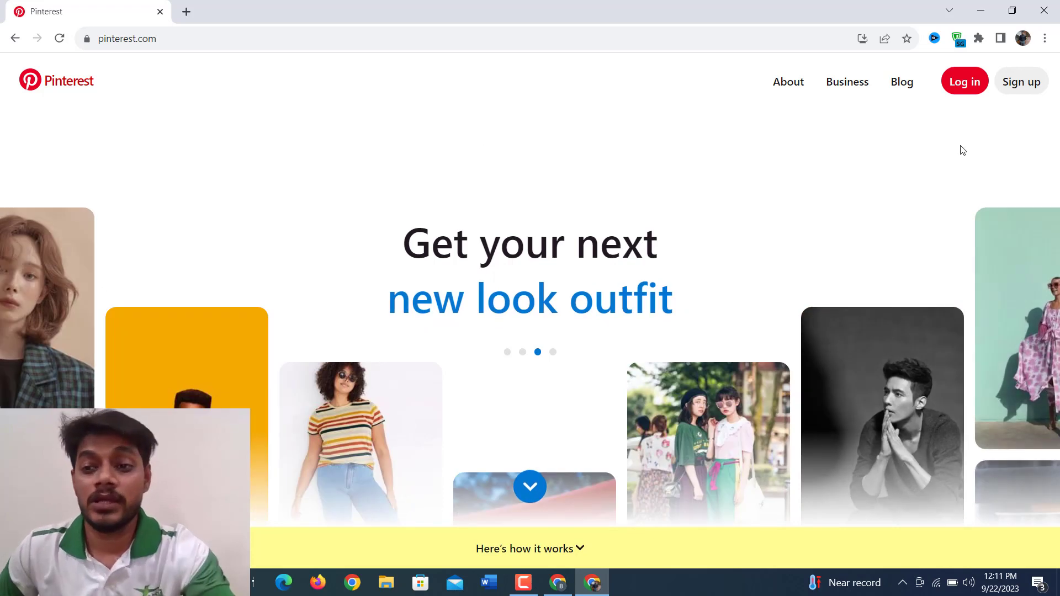
Step: Open the Pinterest sign-up form and copy the Google account's email address from a new browser tab
left_click(1018, 90)
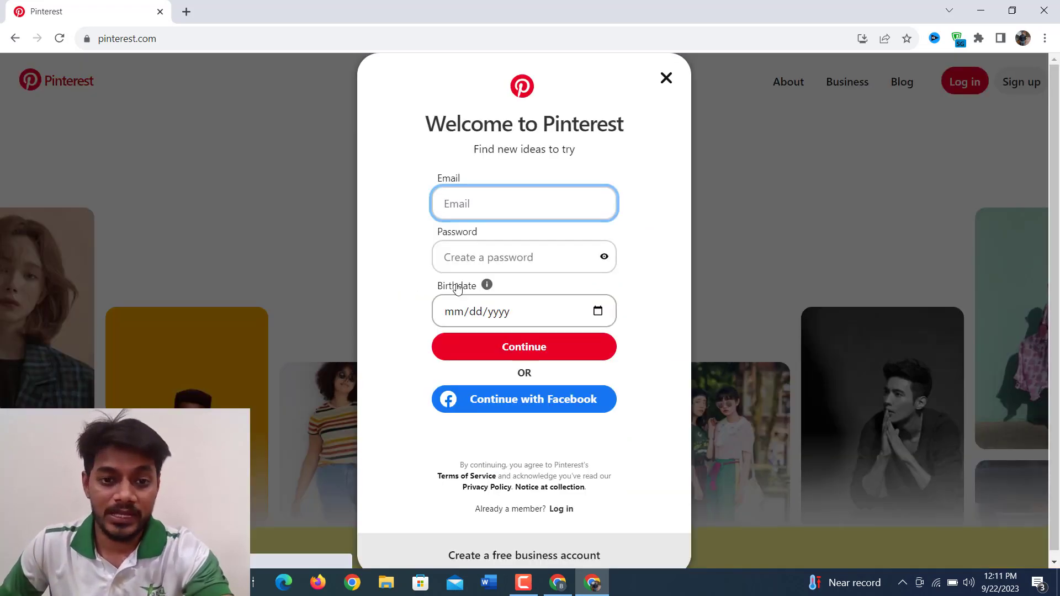
left_click(556, 265)
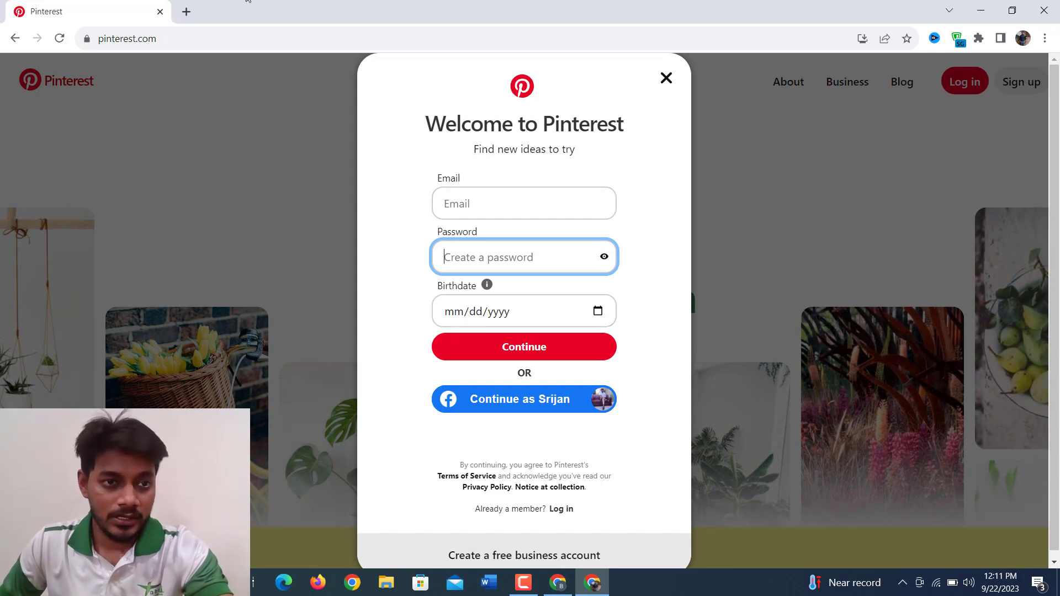
key("ctrl+t")
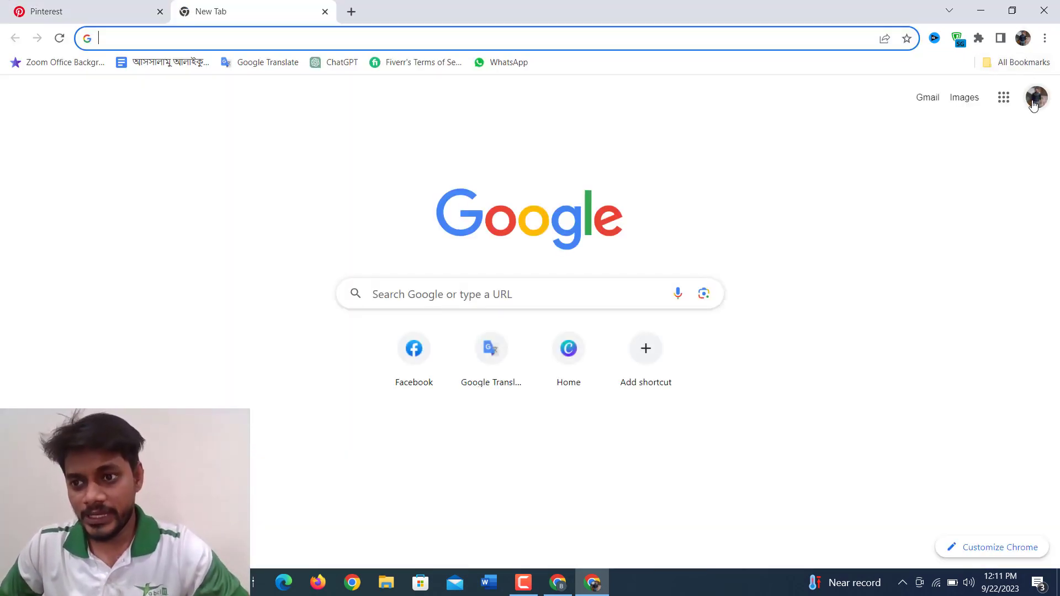
left_click(1033, 104)
key("Escape")
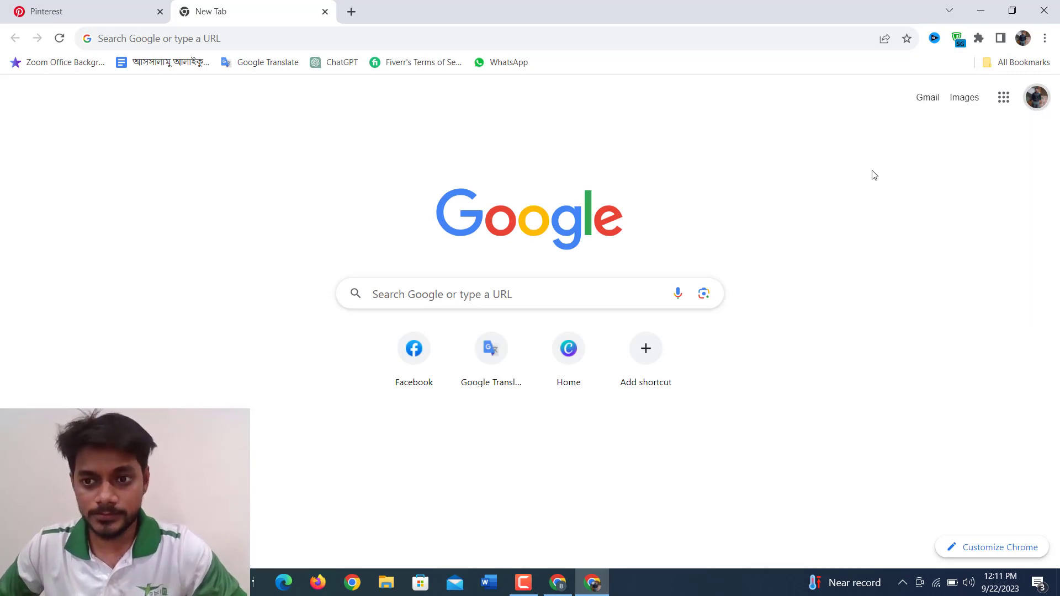
left_click_drag(850, 139, 970, 144)
key("ctrl+c")
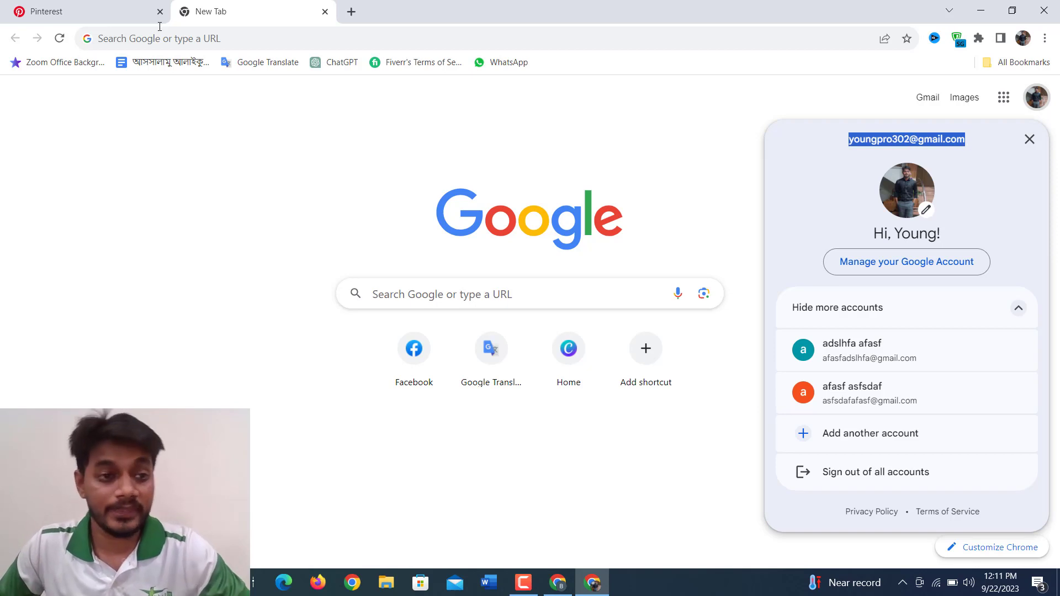
Step: Return to Pinterest, reopen the sign-up form and paste the copied email address into it
left_click(352, 196)
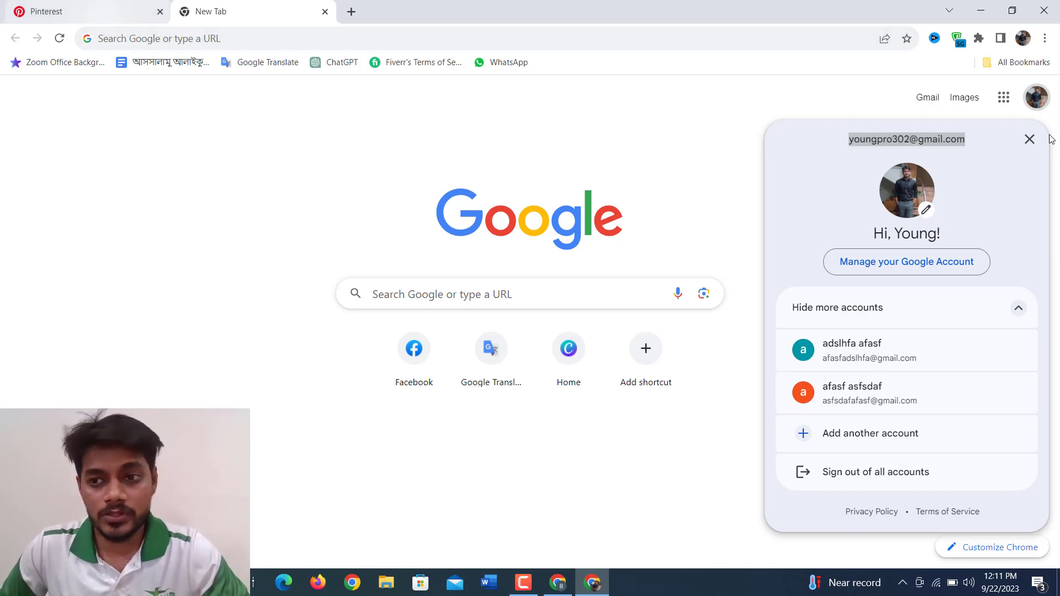
left_click(83, 11)
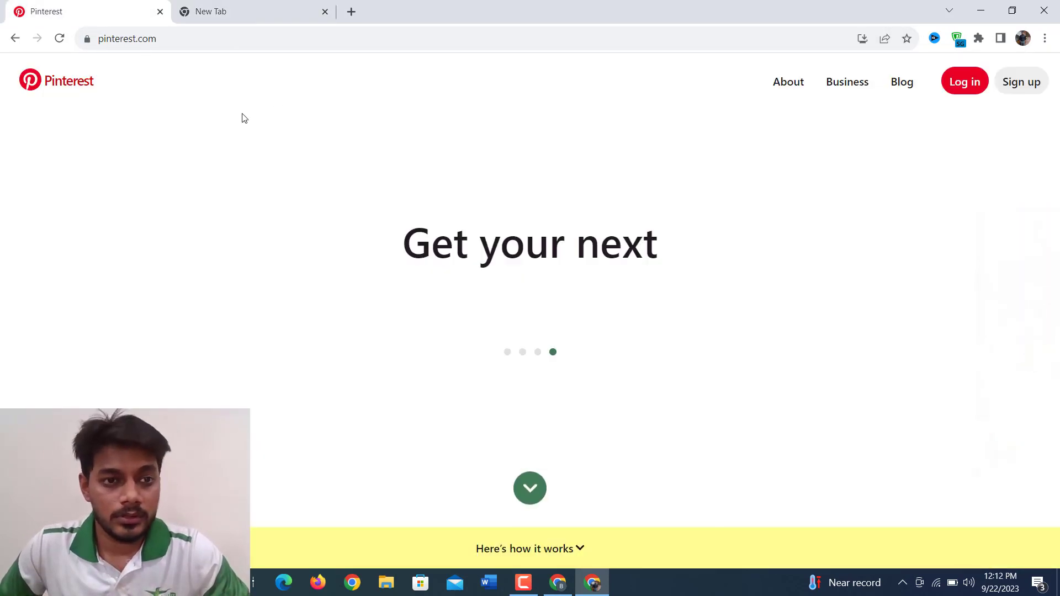
left_click(1020, 87)
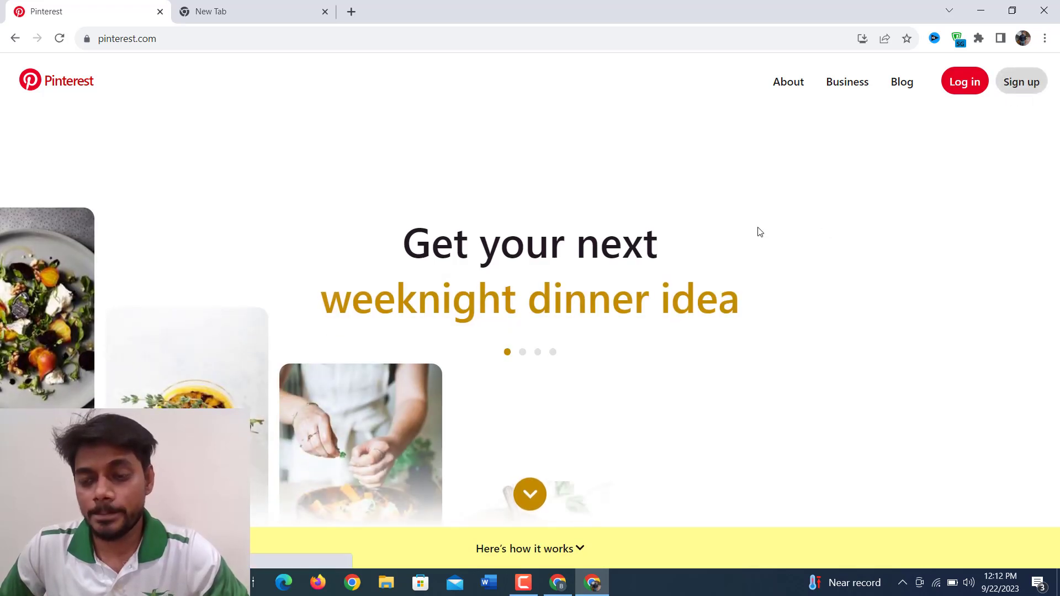
key("ctrl+v")
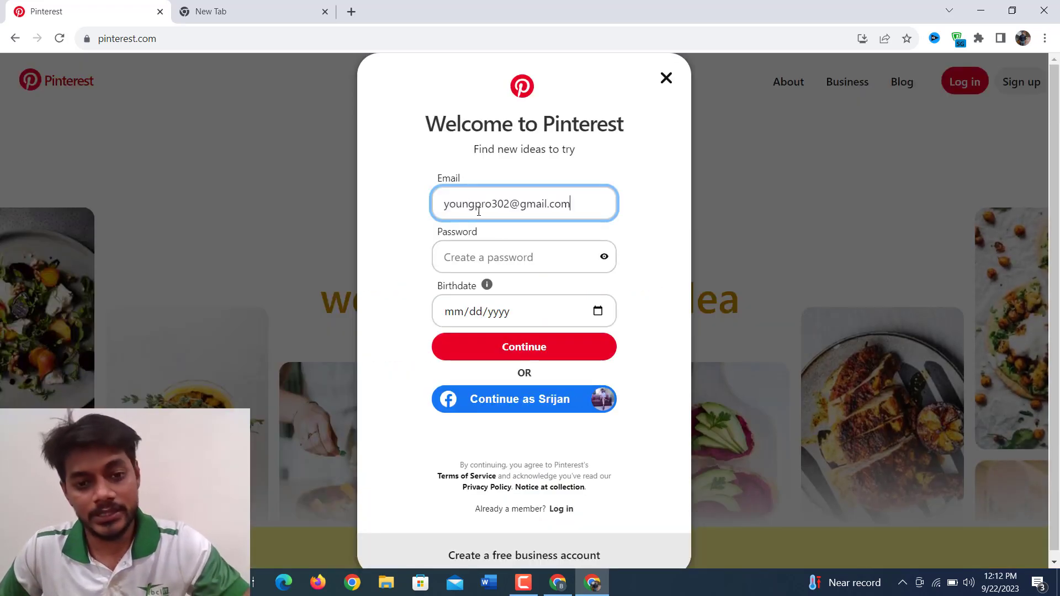
Step: Create the account password and fill in the birthdate on the sign-up form
left_click(508, 259)
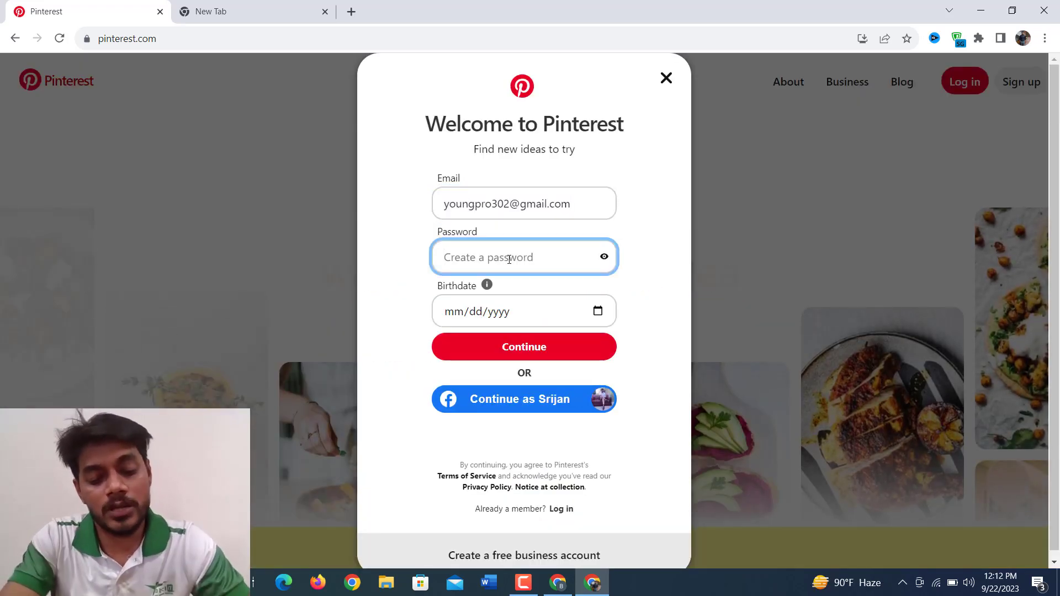
type("******")
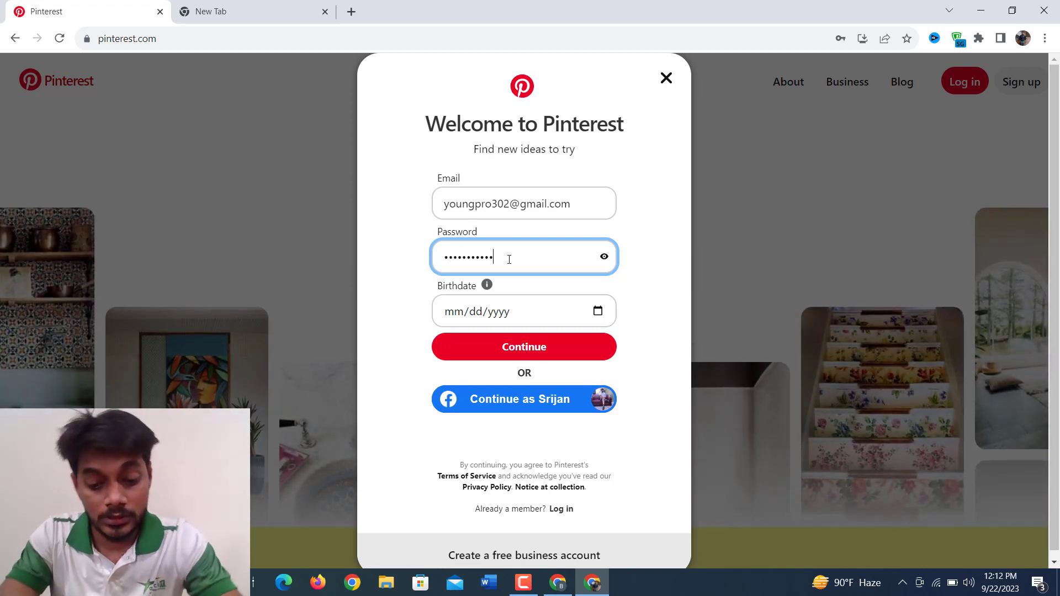
left_click(525, 309)
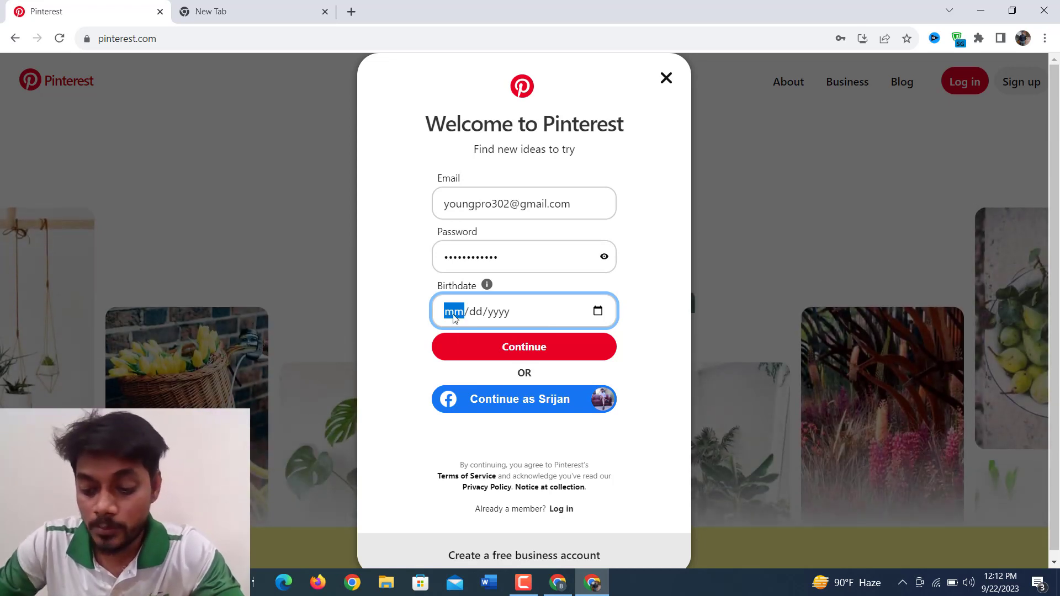
type("04/")
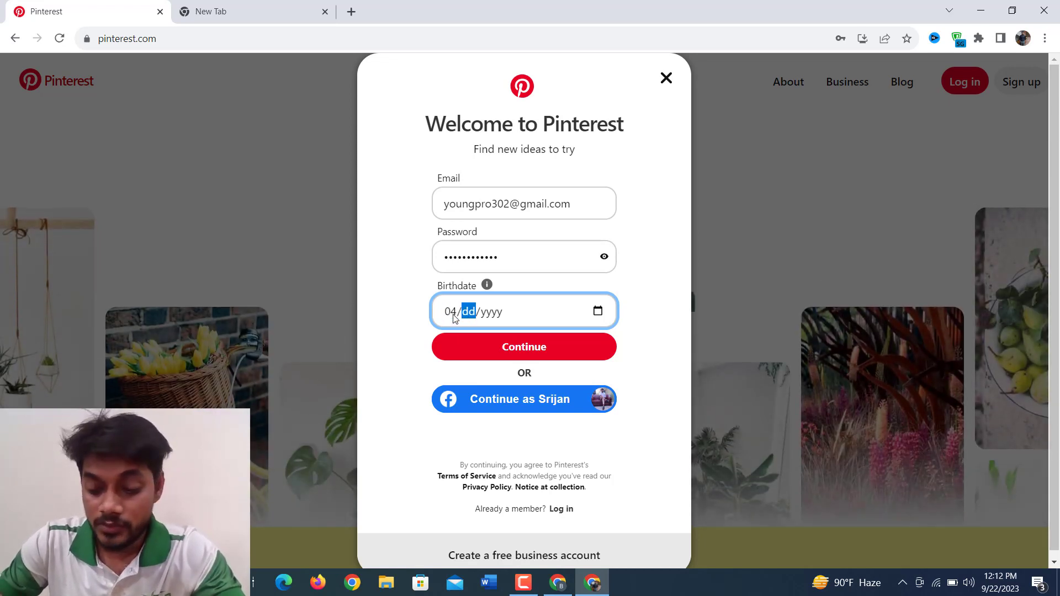
type("06/2000")
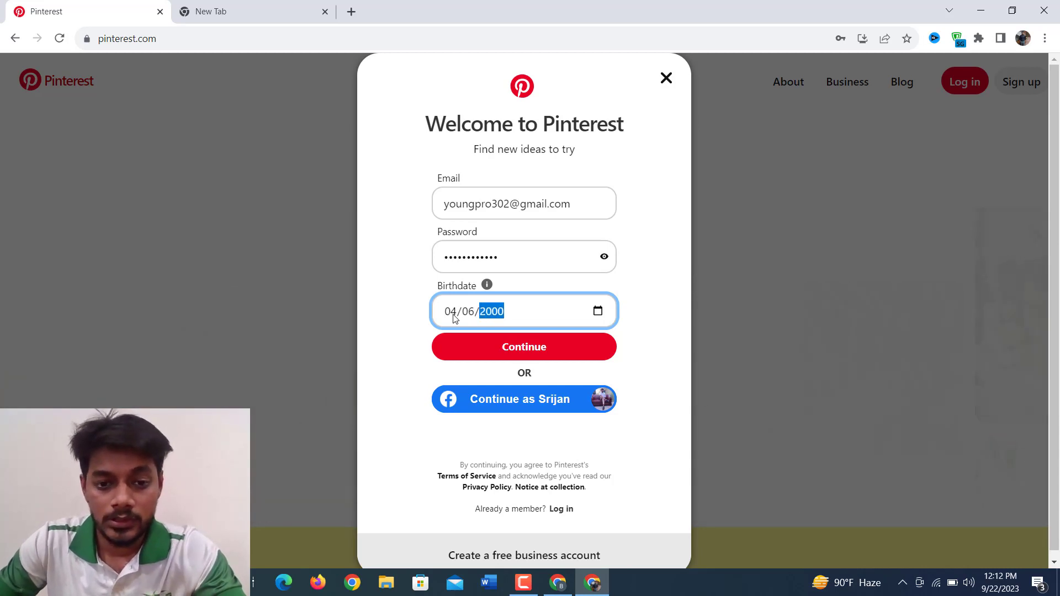
left_click(655, 215)
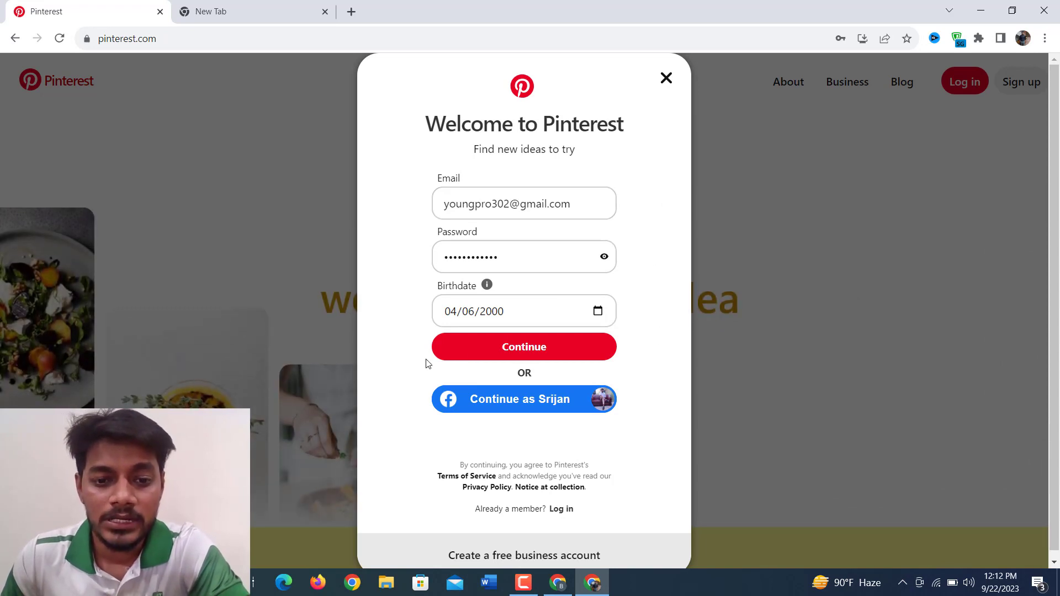
Step: Submit the sign-up without saving the password in the browser and continue past the Pinterest welcome page
left_click(533, 356)
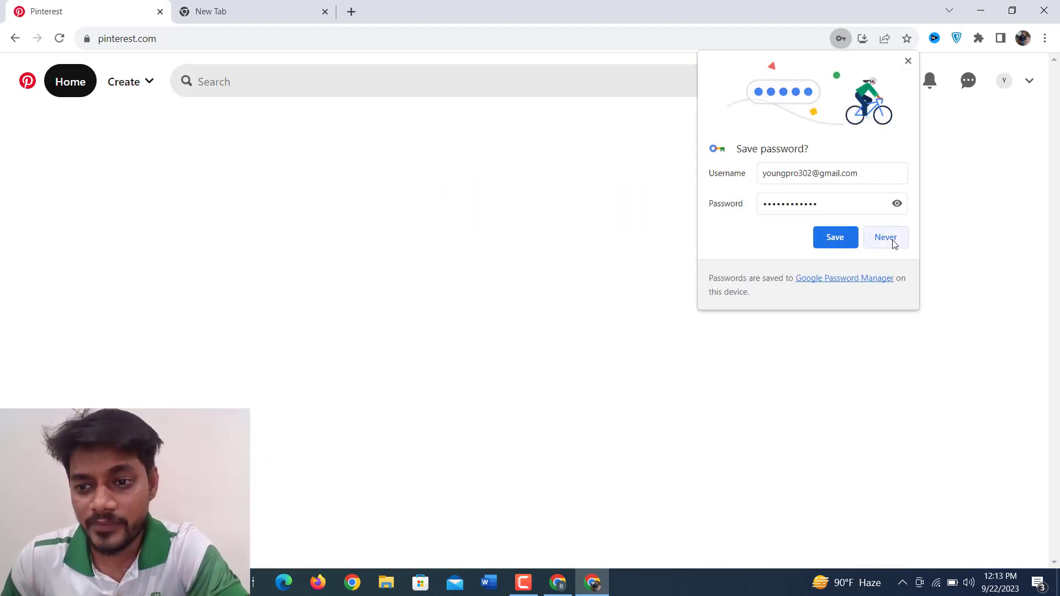
left_click(885, 237)
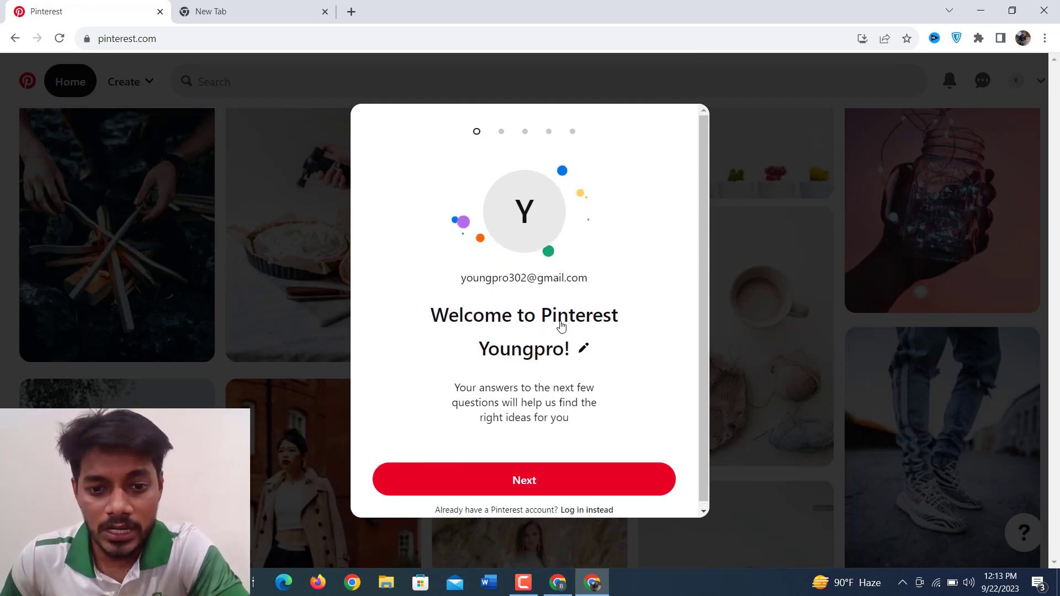
left_click(537, 484)
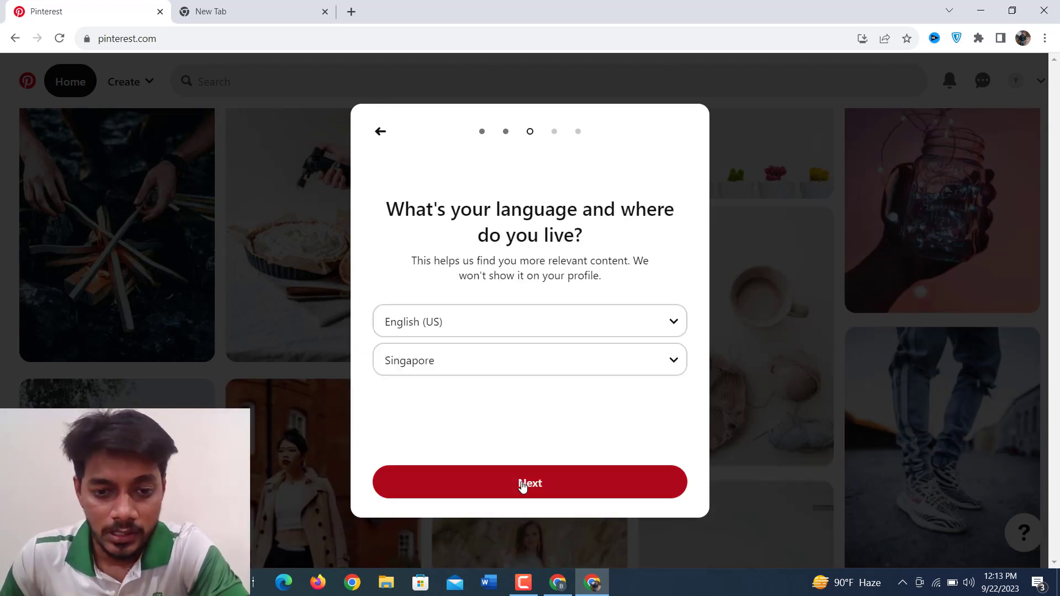
Step: Set the country of residence to United States and continue to the interests question
left_click(674, 363)
scroll(419, 232, "down", 10)
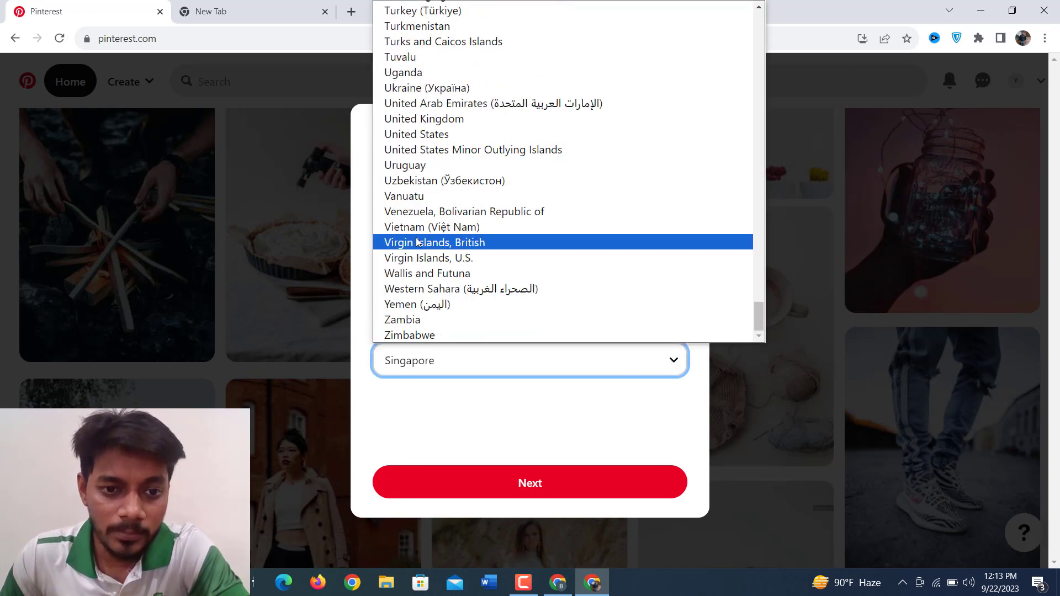
left_click(422, 136)
left_click(521, 484)
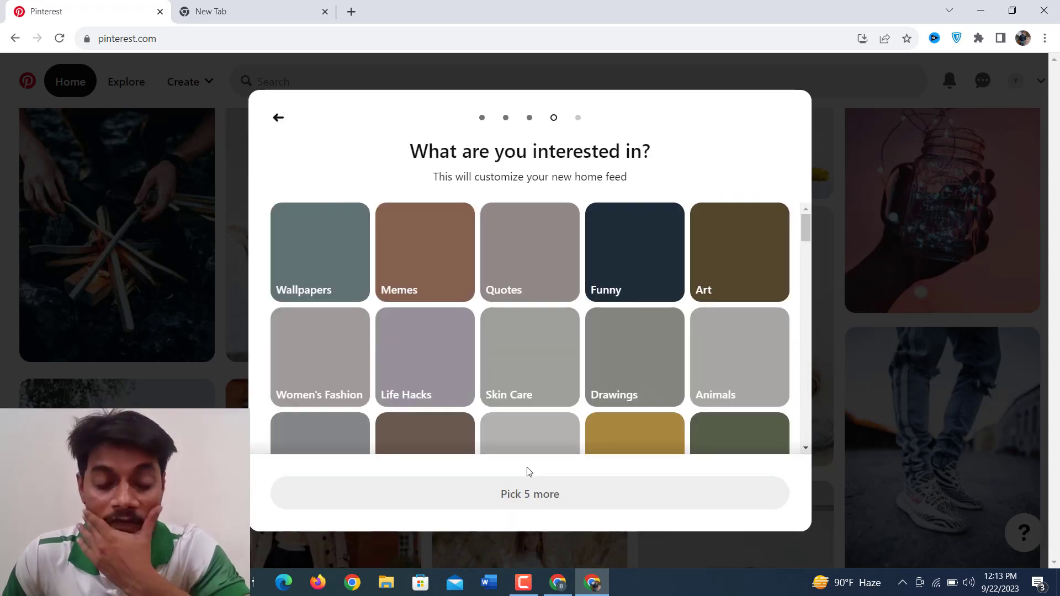
Step: Select Clothes, Memes, Jordan Sneakers and Bible Quotes as interests for the home feed
scroll(503, 281, "down", 1)
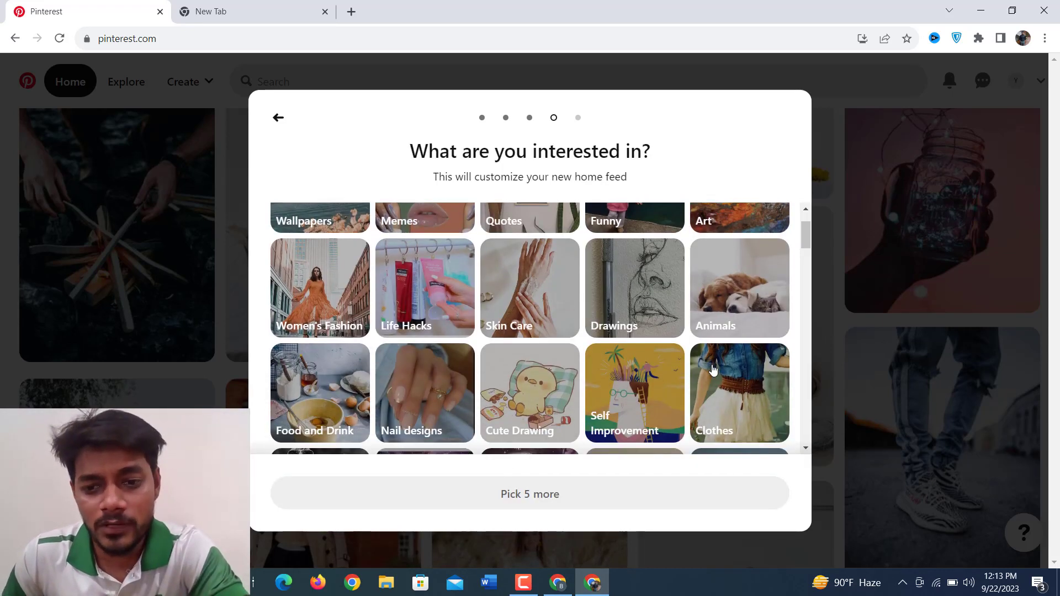
left_click(744, 369)
scroll(422, 334, "up", 1)
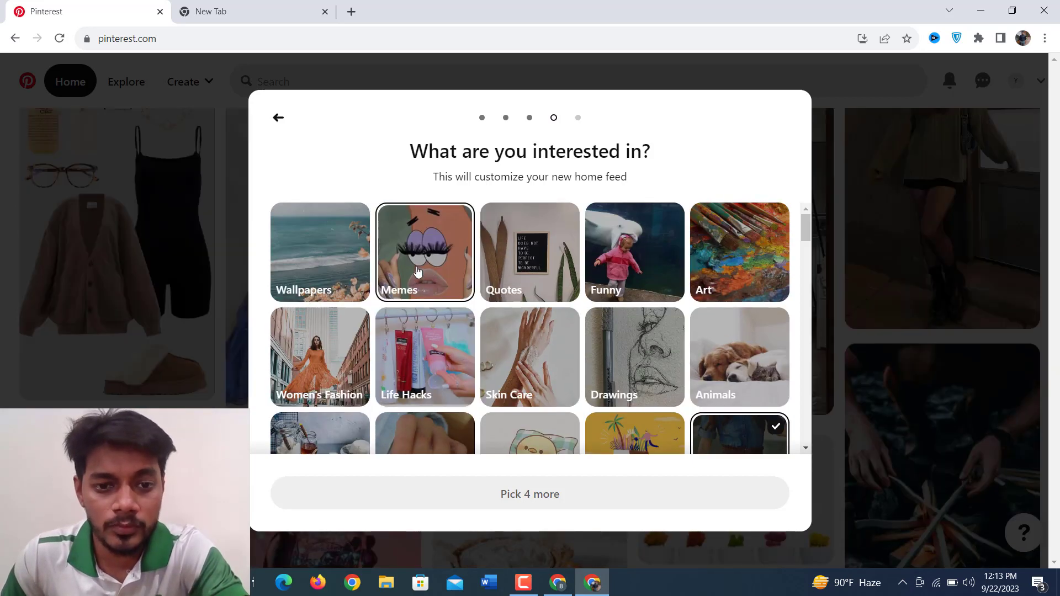
left_click(419, 272)
scroll(425, 287, "down", 5)
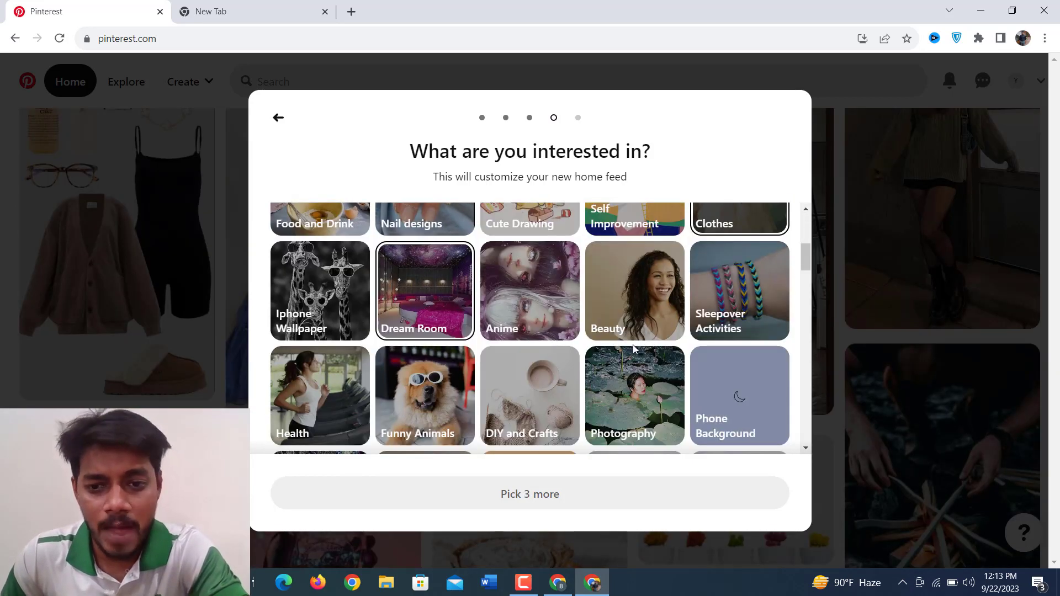
scroll(634, 349, "down", 2)
scroll(392, 345, "down", 1)
left_click(316, 345)
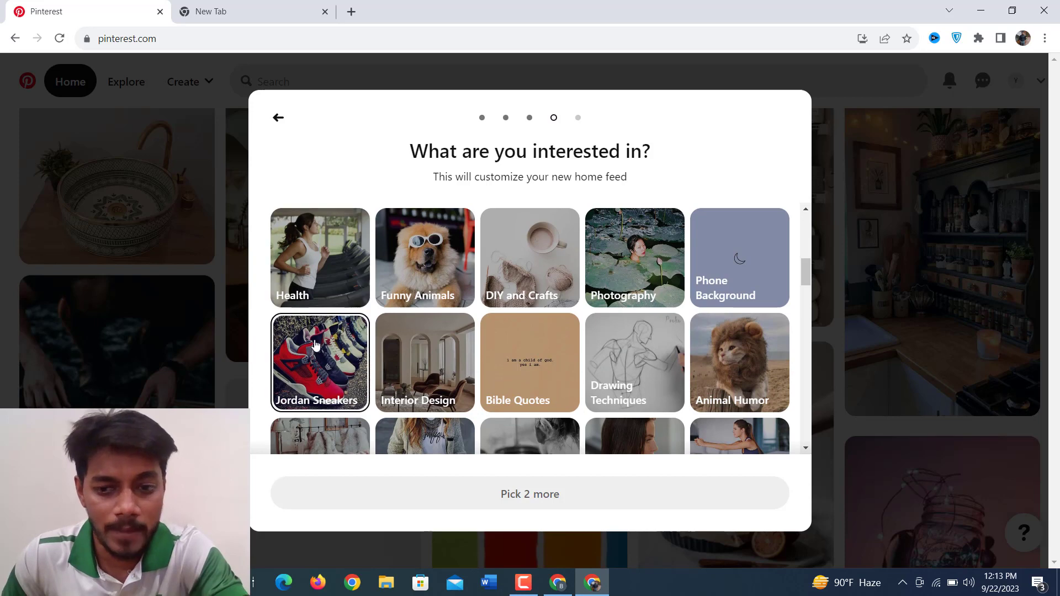
left_click(572, 345)
Step: Add Music, Nature Photography and Room Decor to the selected interests
scroll(573, 346, "down", 3)
left_click(753, 376)
scroll(561, 390, "down", 2)
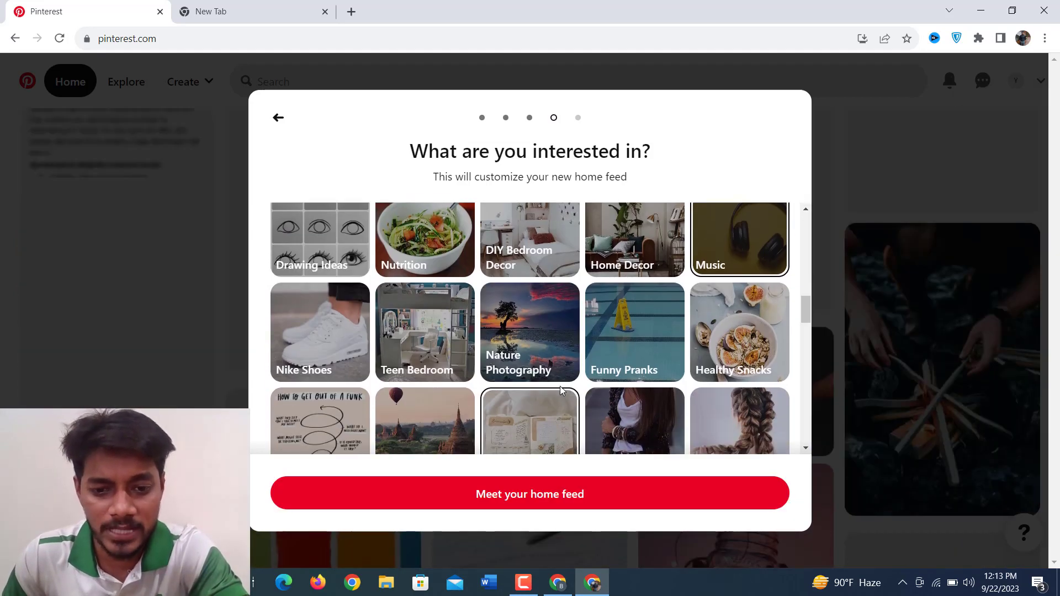
left_click(541, 350)
scroll(632, 374, "down", 1)
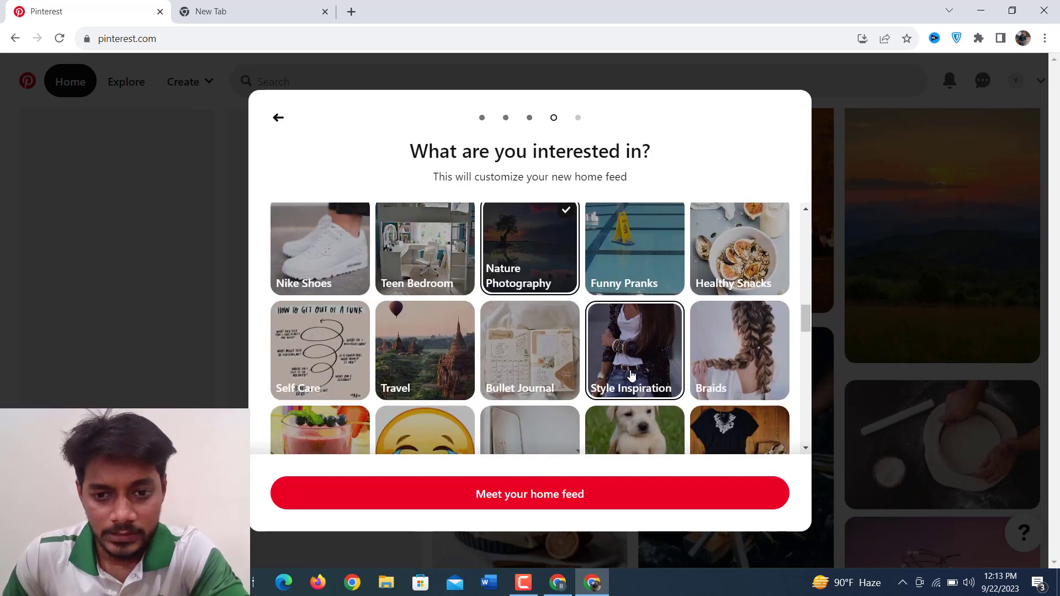
scroll(529, 348, "down", 2)
left_click(539, 355)
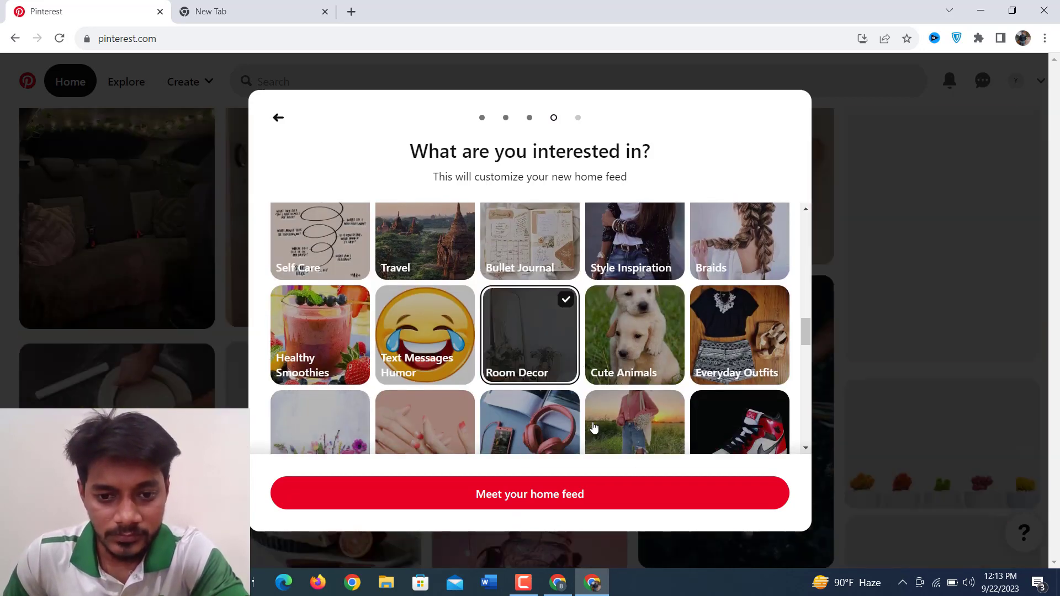
scroll(593, 428, "down", 2)
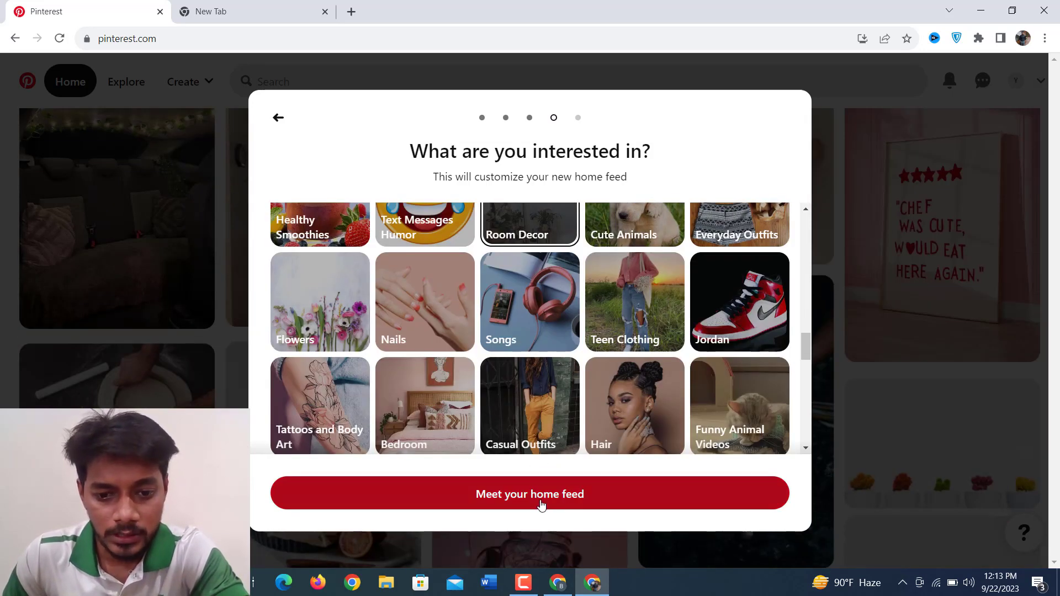
Step: Finish the onboarding by continuing past the interests and phone app pages, and look through the new home feed
left_click(690, 505)
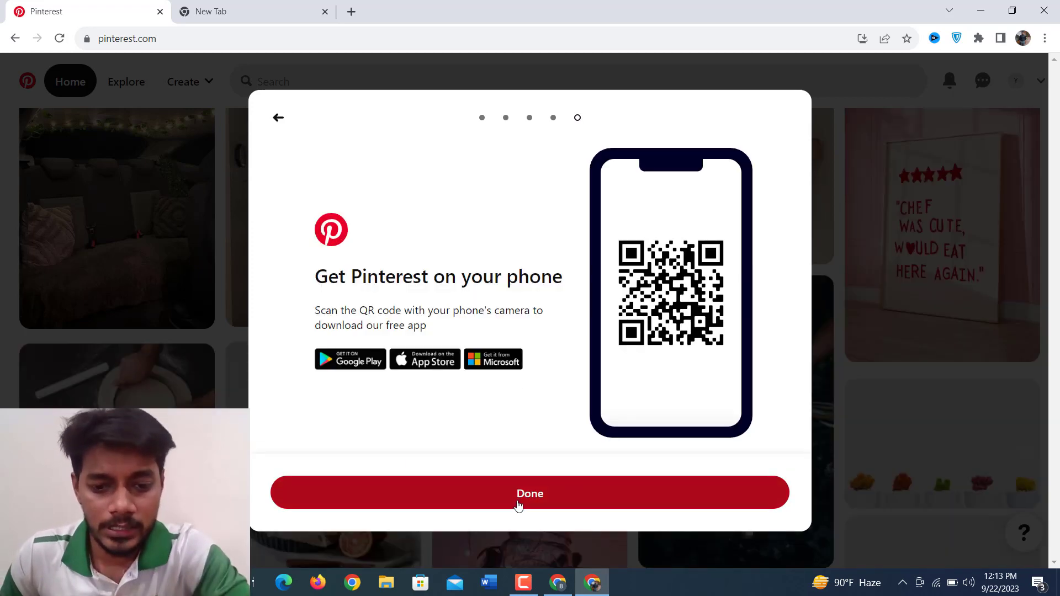
left_click(520, 497)
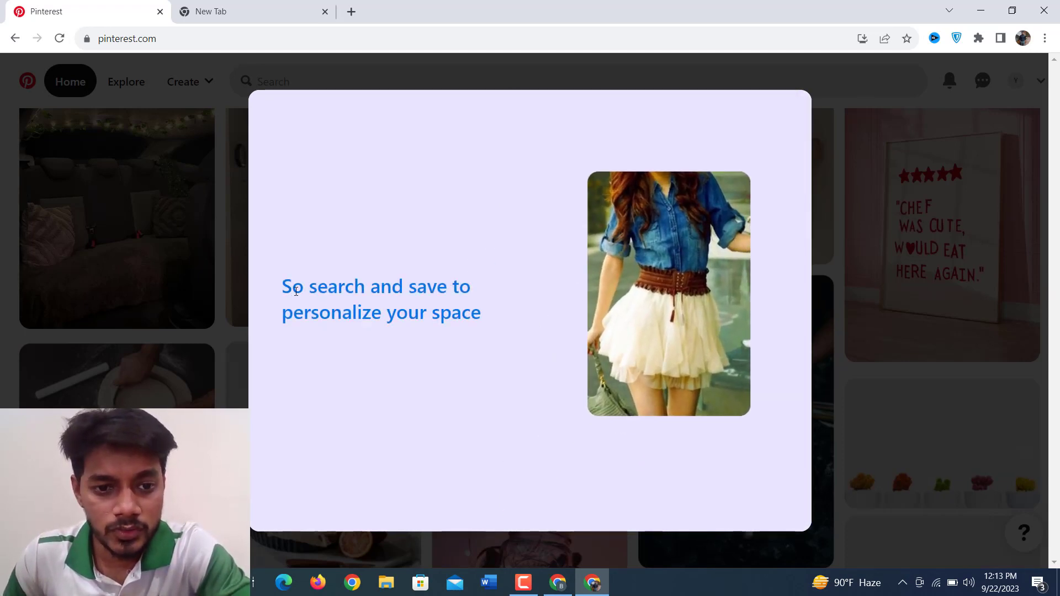
left_click_drag(296, 291, 452, 288)
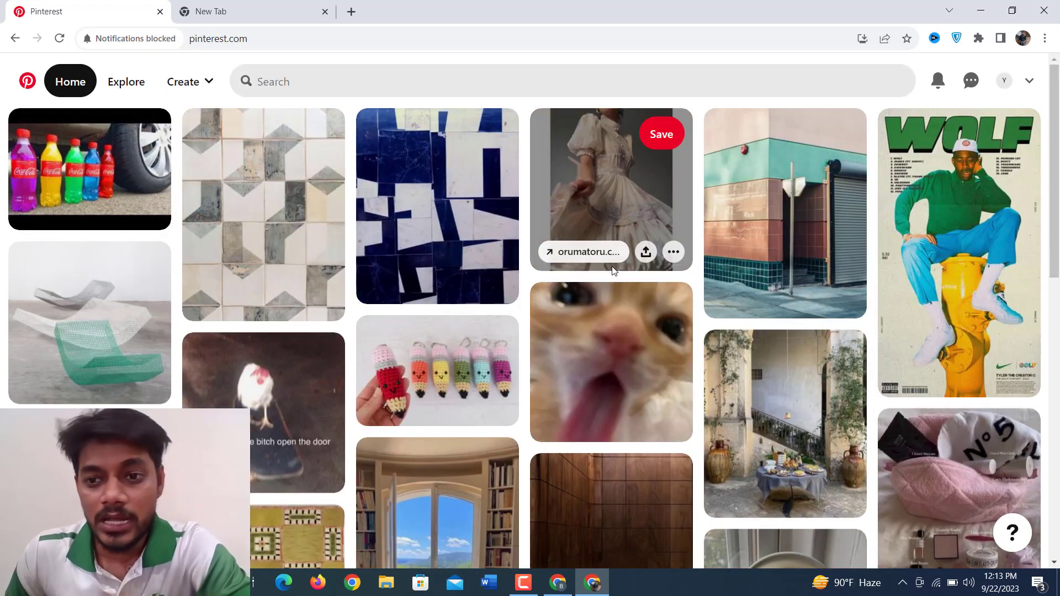
scroll(469, 331, "down", 5)
scroll(502, 422, "up", 5)
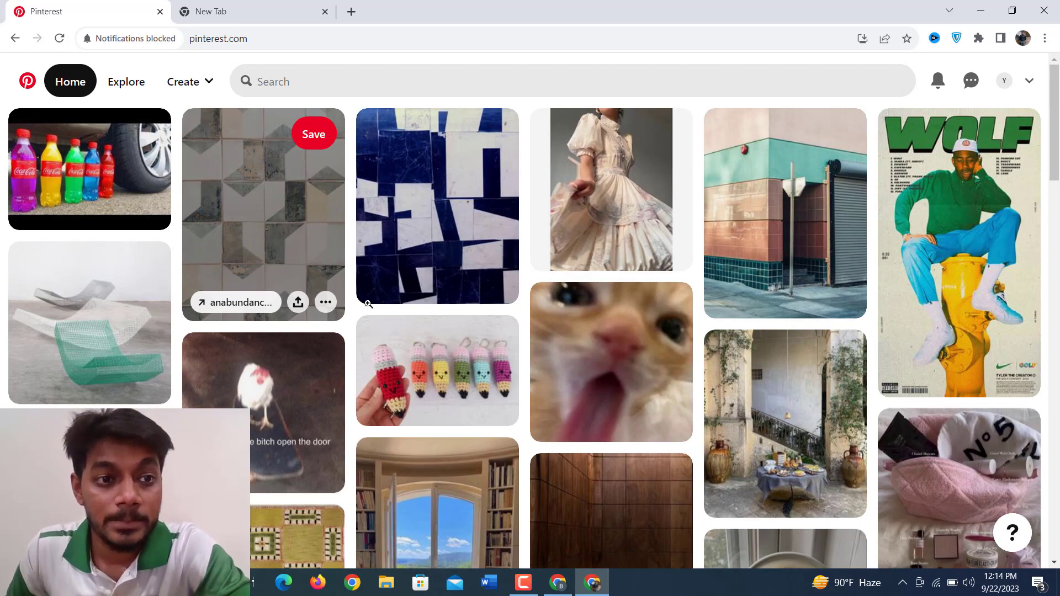
scroll(368, 304, "down", 10)
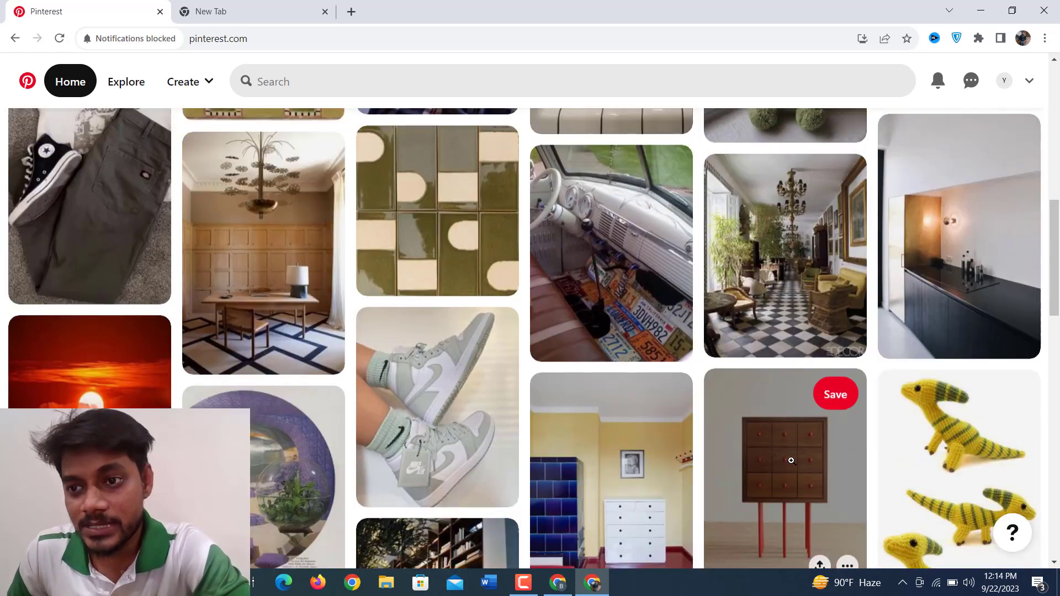
scroll(791, 460, "up", 10)
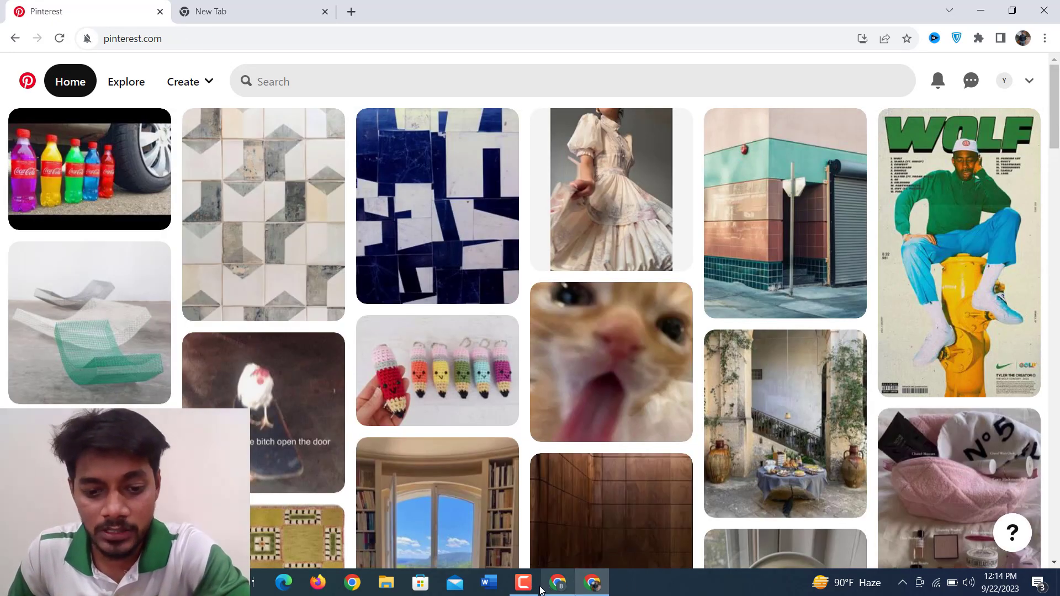
mouse_move(538, 586)
mouse_move(528, 543)
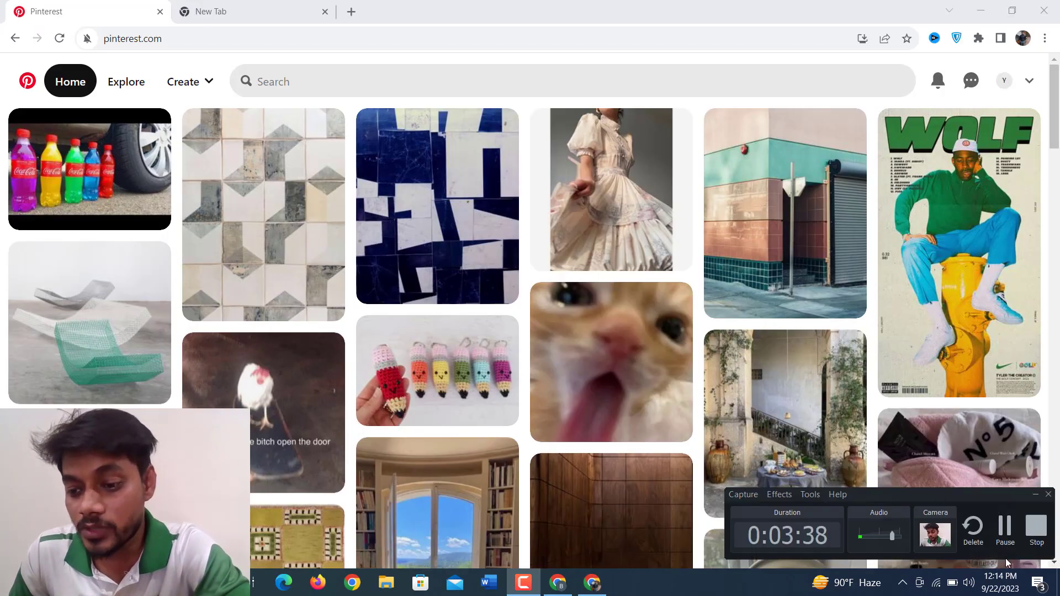
left_click(1005, 525)
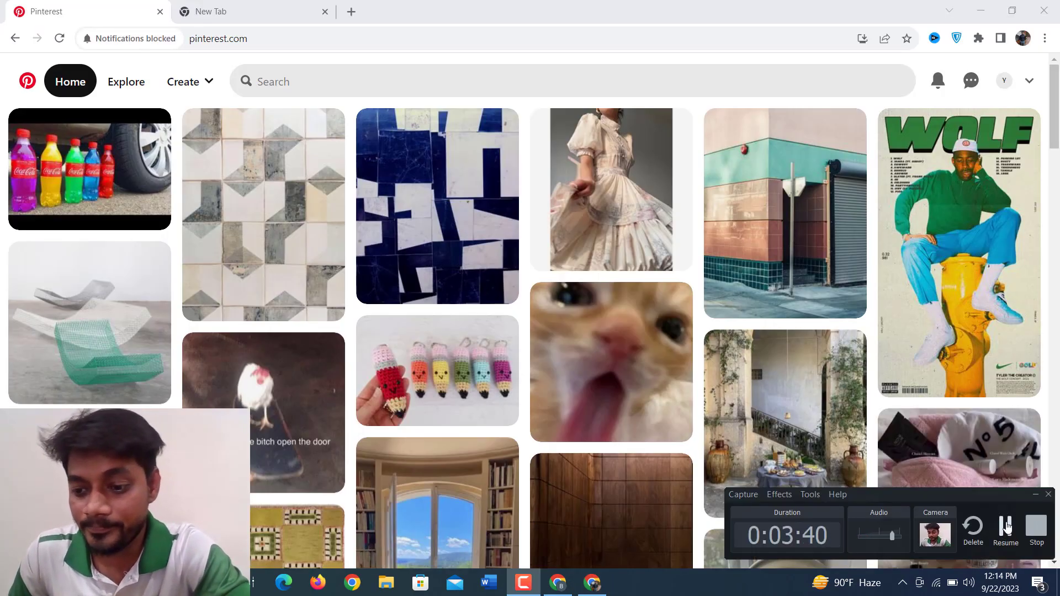
left_click(1005, 525)
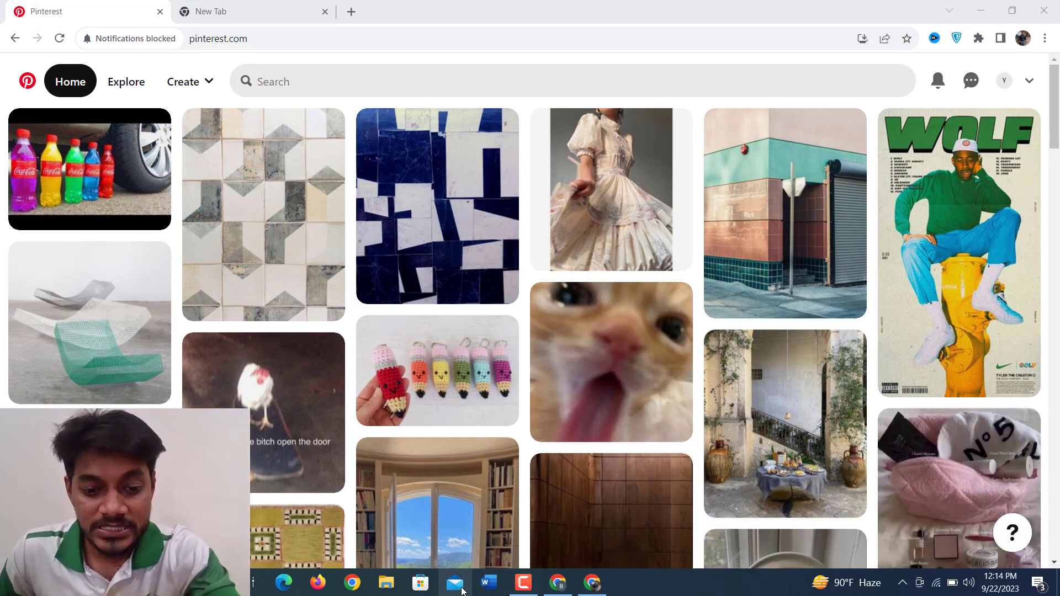
mouse_move(523, 582)
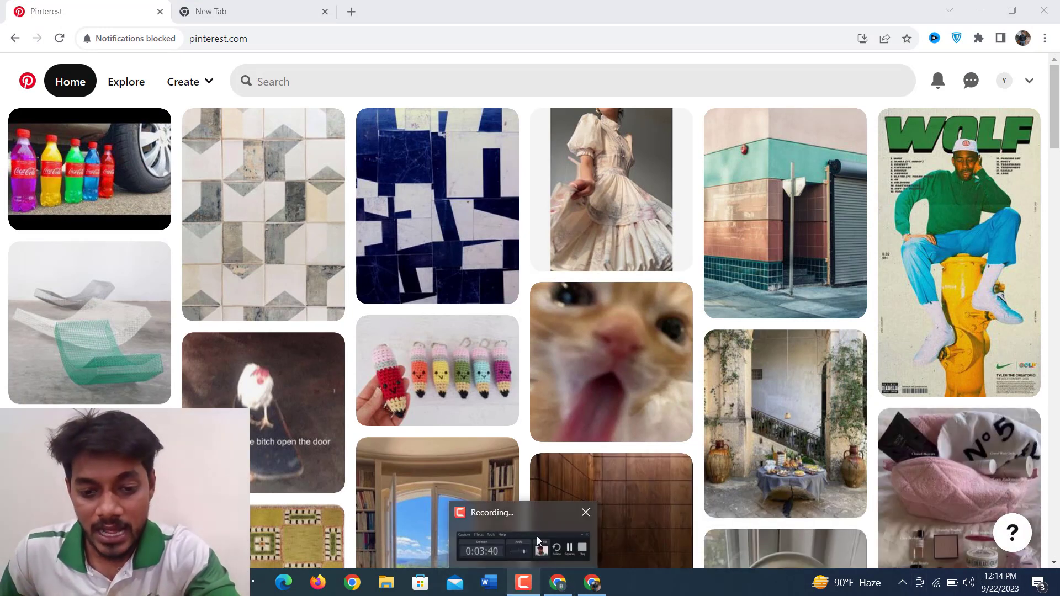
mouse_move(537, 535)
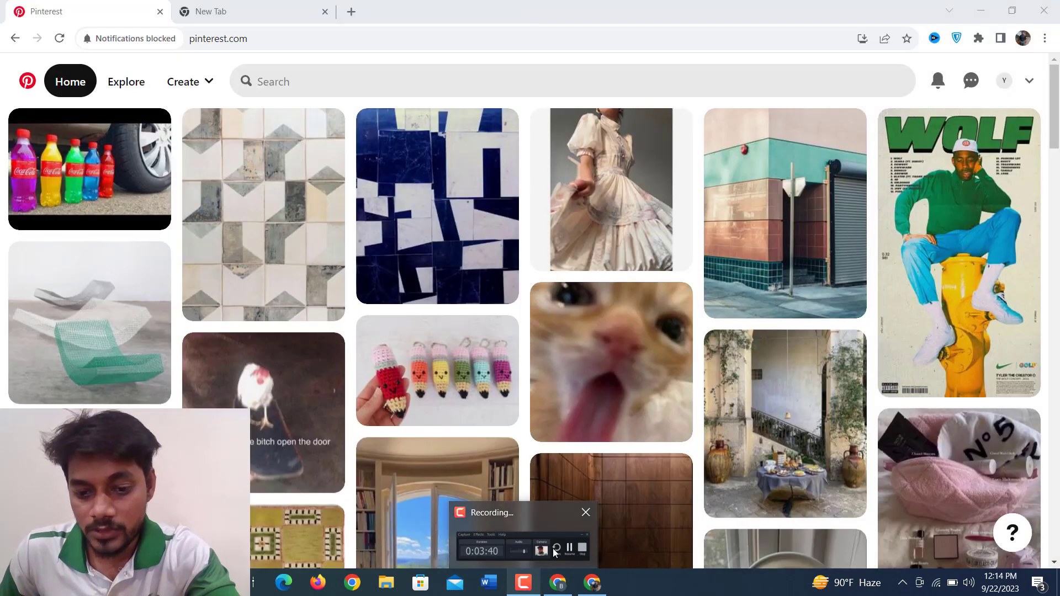
left_click(543, 520)
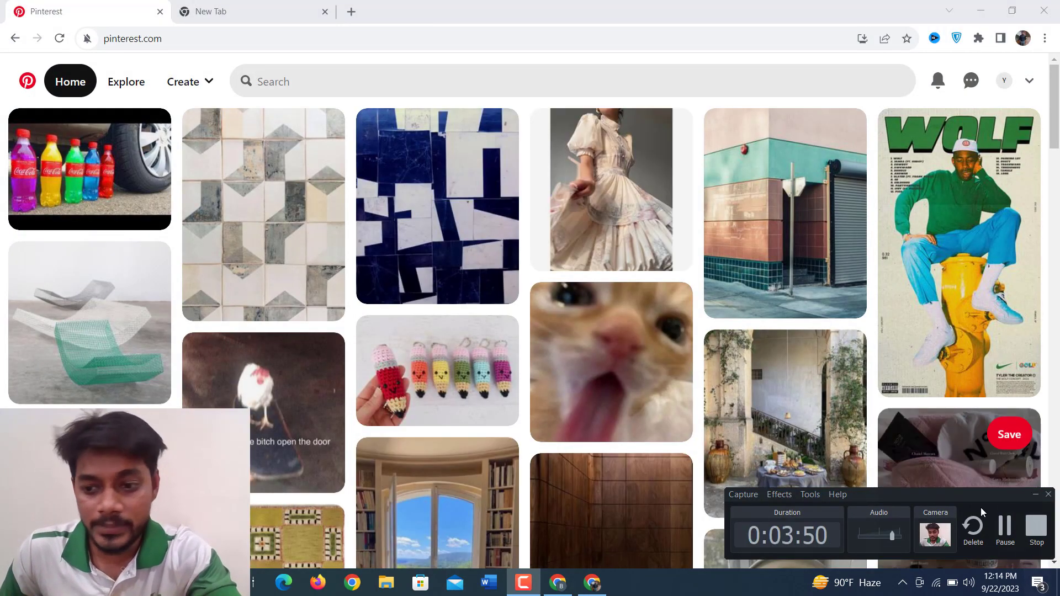
left_click(1036, 495)
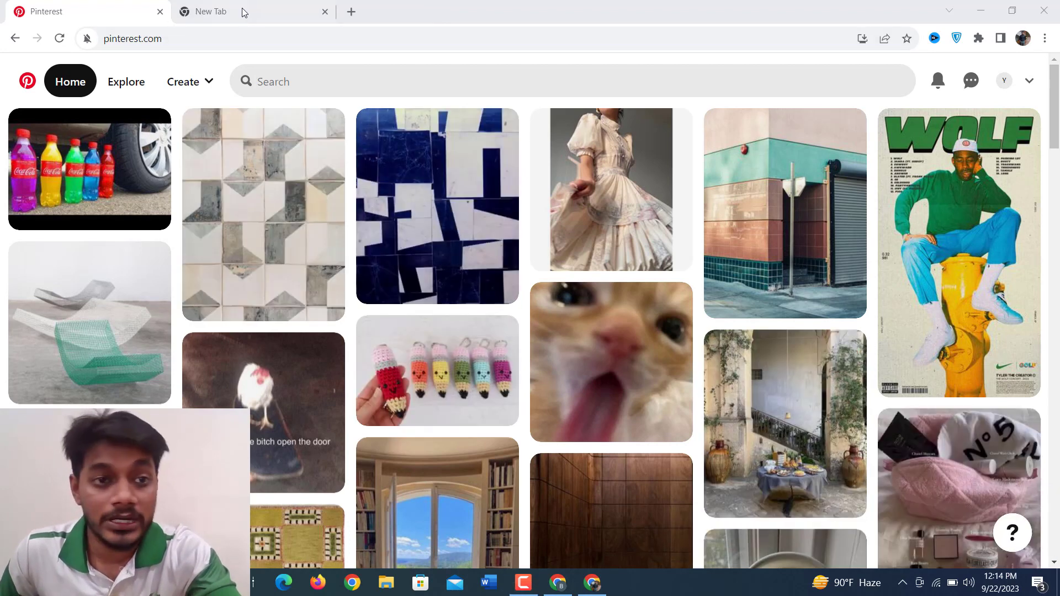
Step: Open Gmail in the other browser tab and reload the inbox to check for the Pinterest confirmation email
left_click(242, 10)
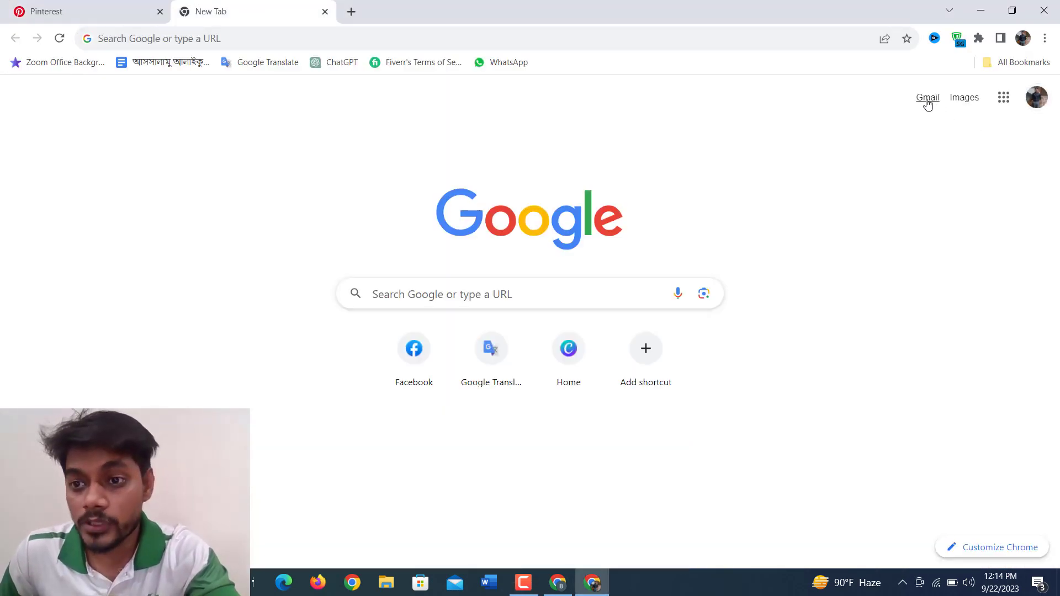
left_click(927, 99)
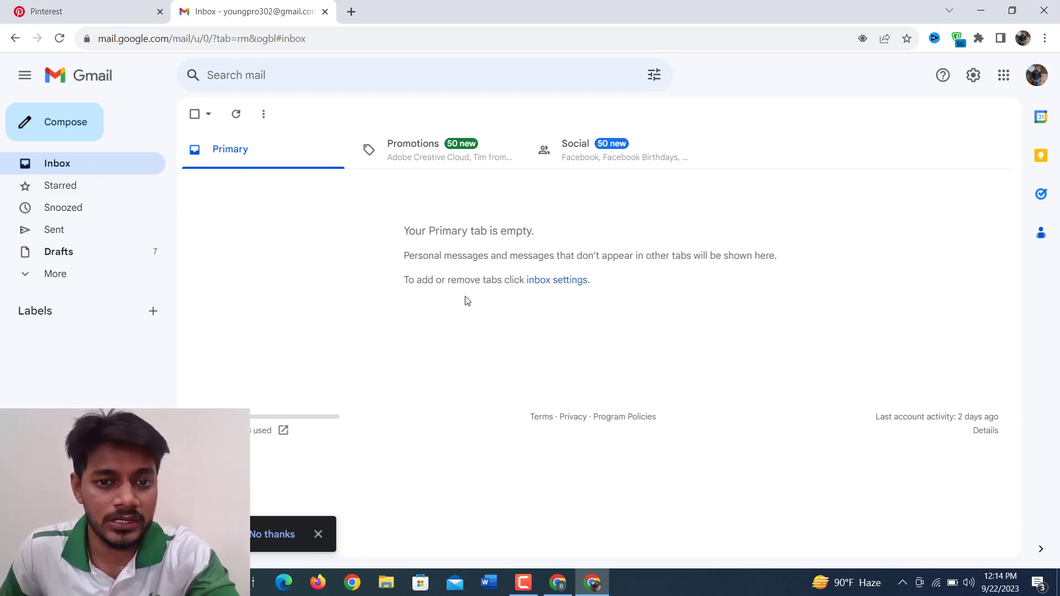
left_click(59, 38)
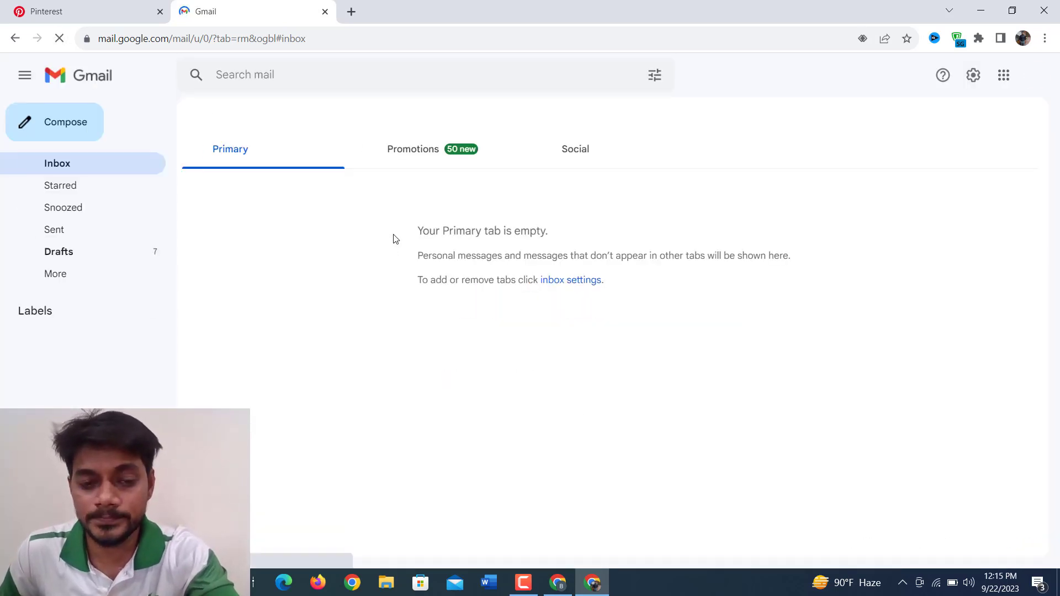
left_click(956, 38)
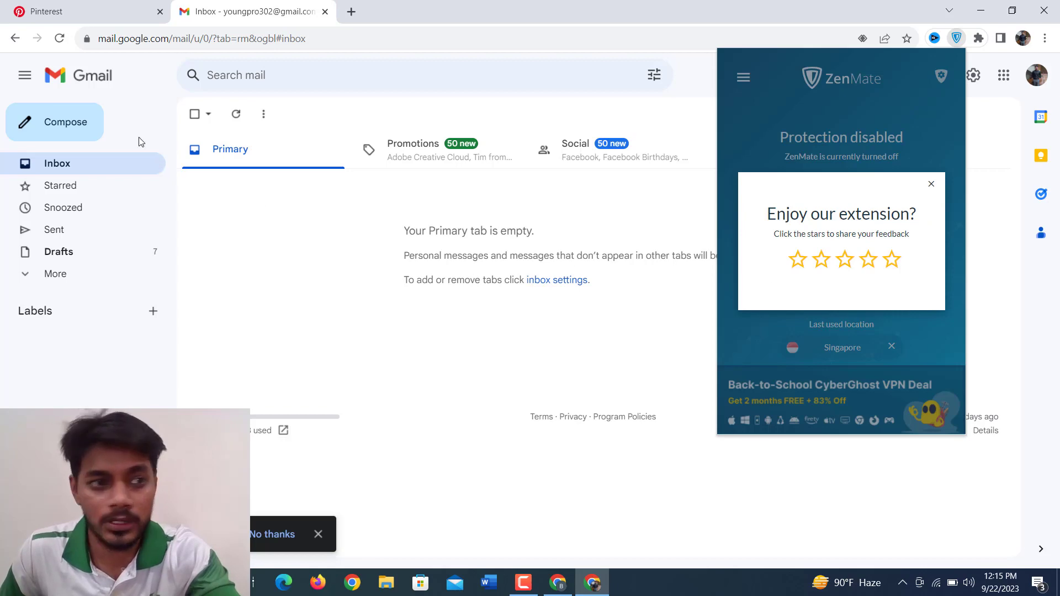
left_click(62, 42)
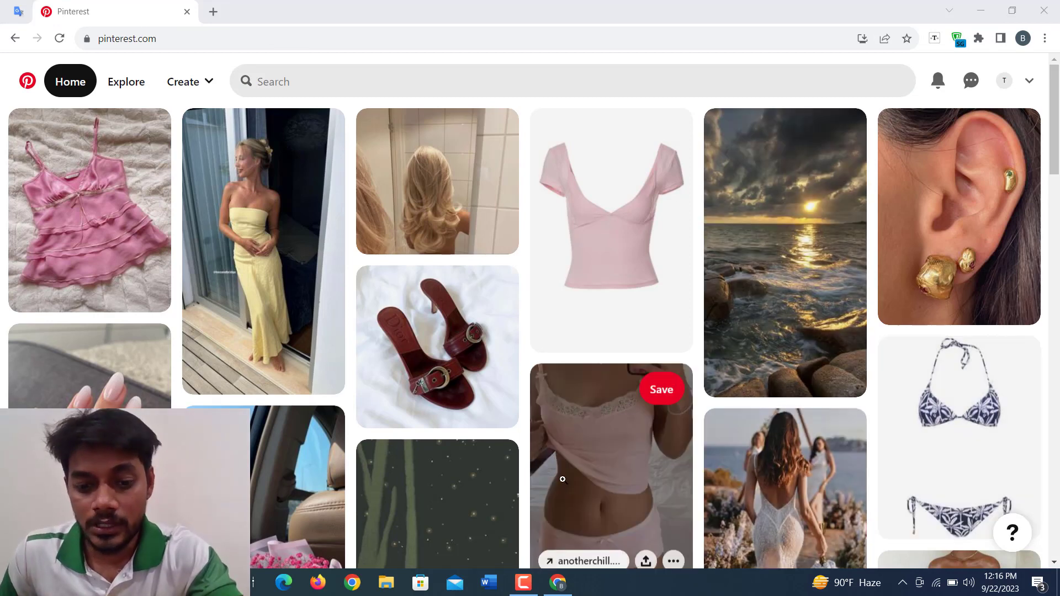
Step: Open the Pinterest account settings on the Edit profile page
left_click(1028, 81)
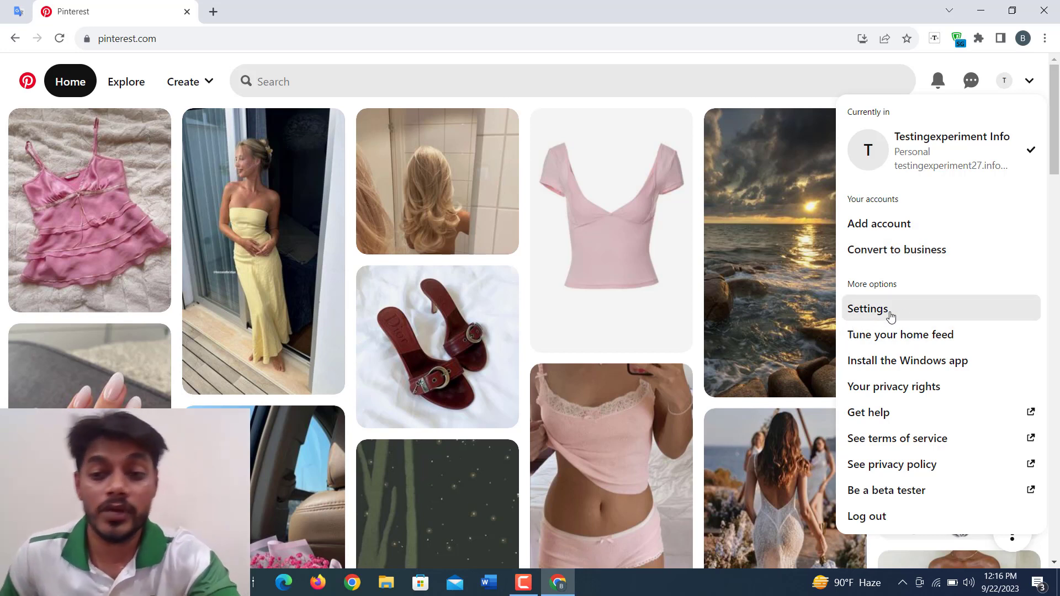
left_click(872, 311)
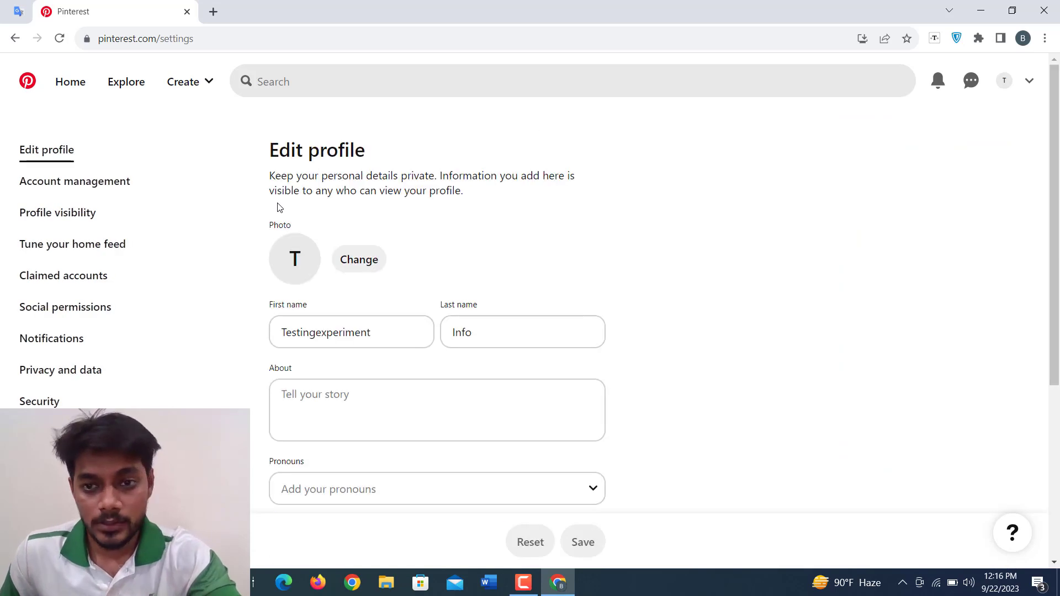
scroll(331, 232, "down", 1)
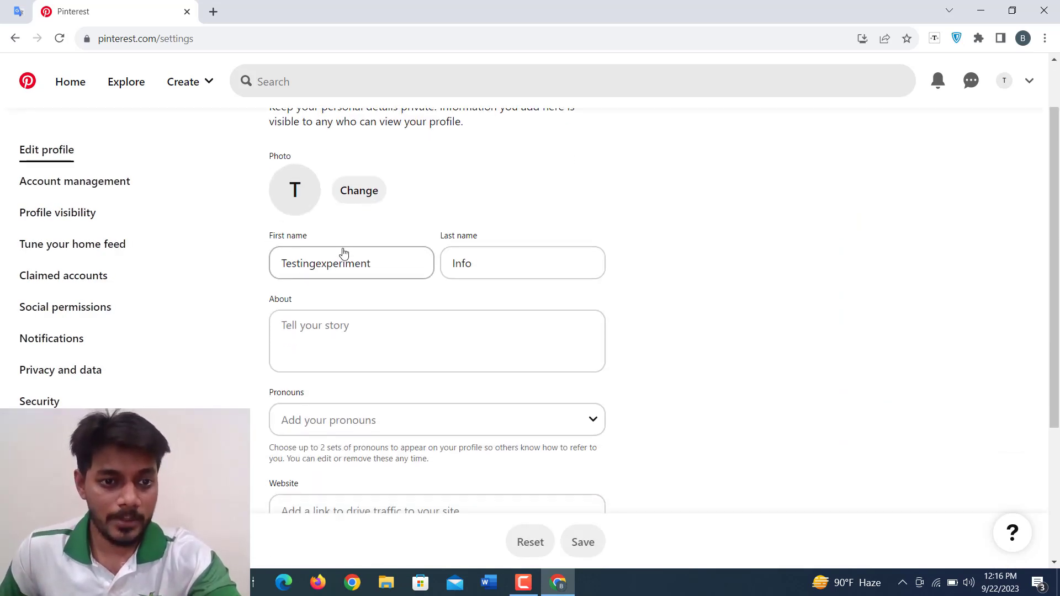
left_click(442, 260)
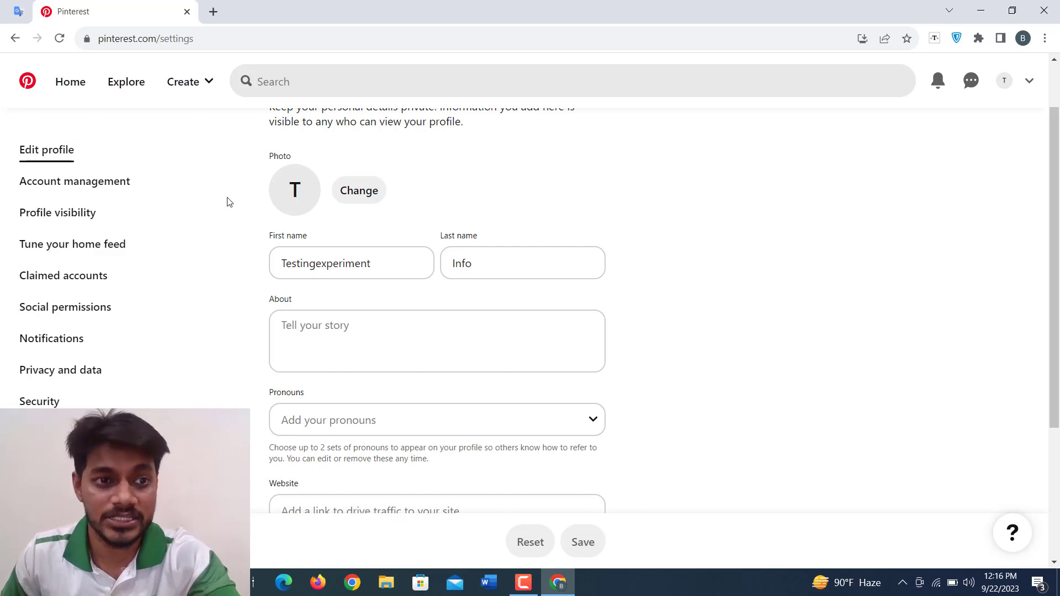
Step: Open Gmail in the Testing Chrome profile, view Pinterest's "Please confirm your email" message, and close that window
left_click(1021, 37)
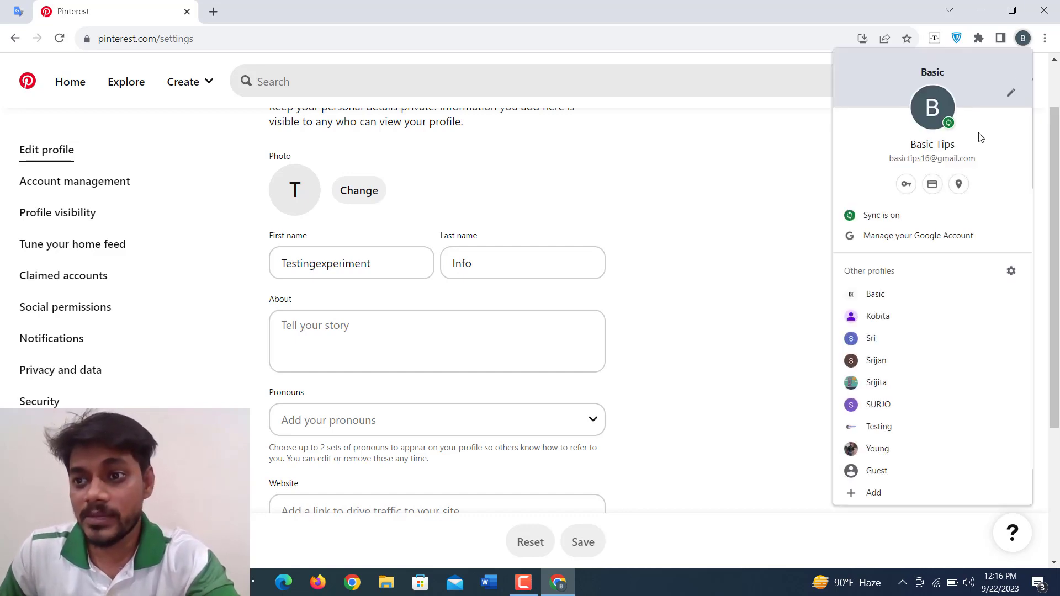
left_click(878, 433)
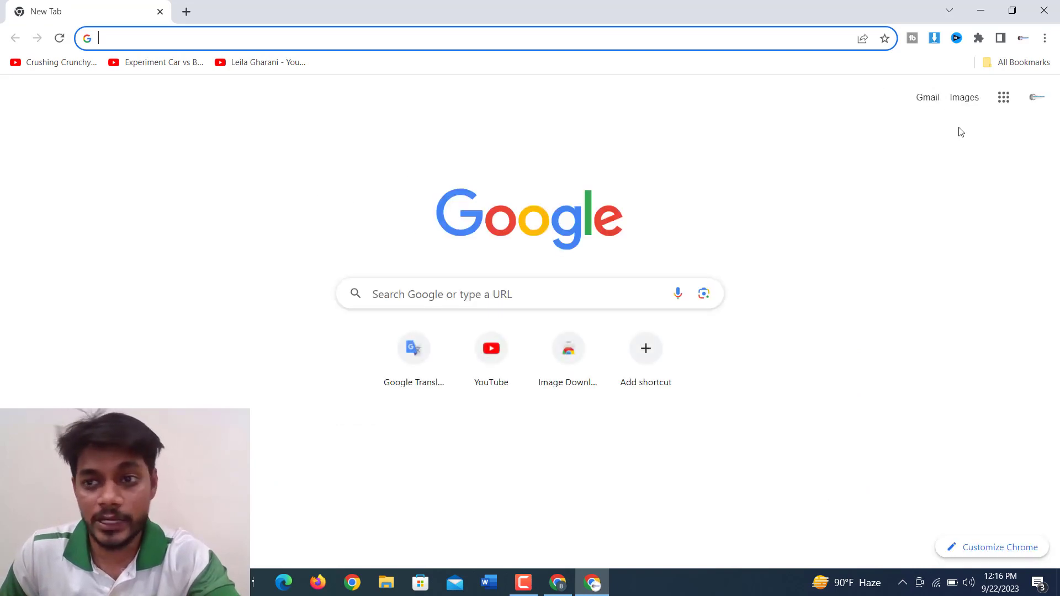
left_click(928, 98)
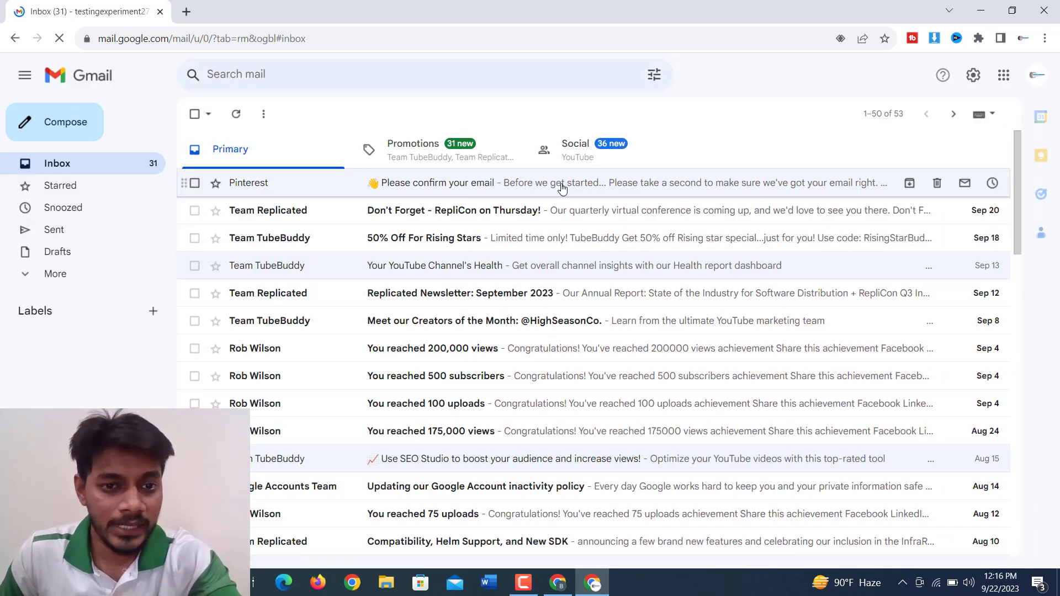
left_click(666, 191)
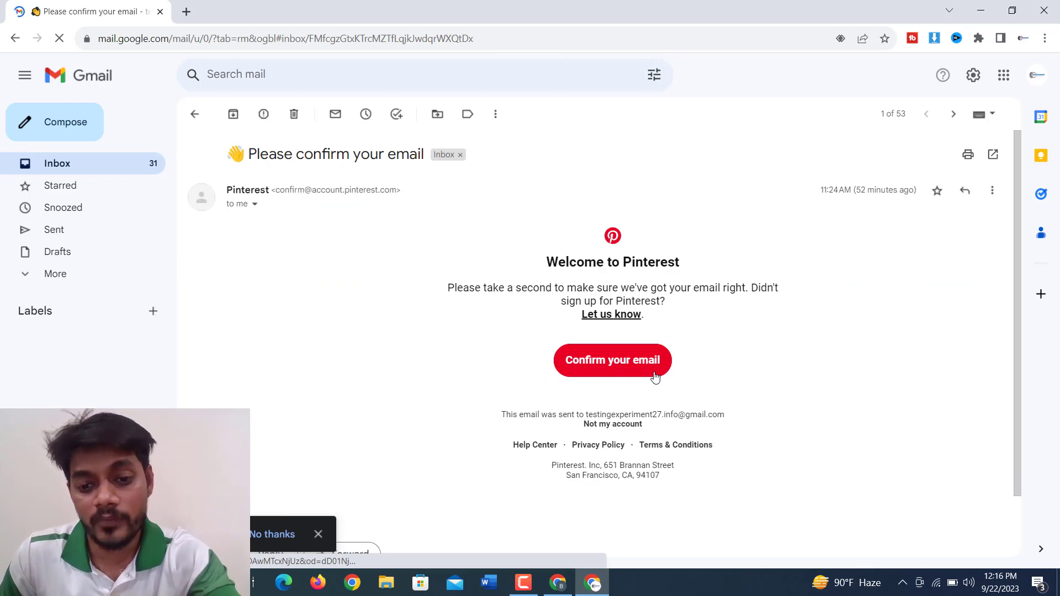
left_click(1043, 10)
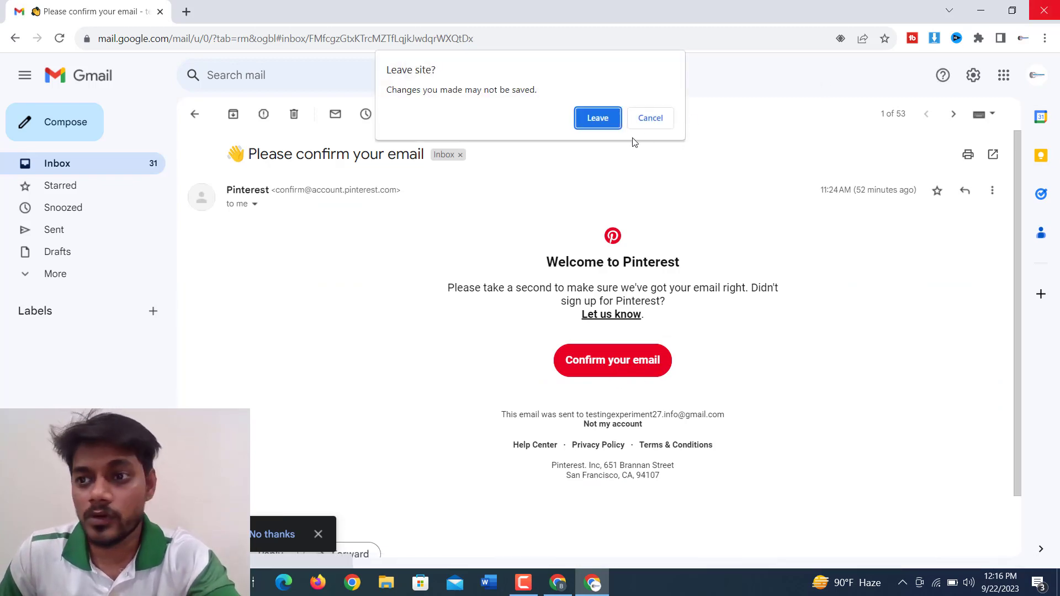
left_click(596, 117)
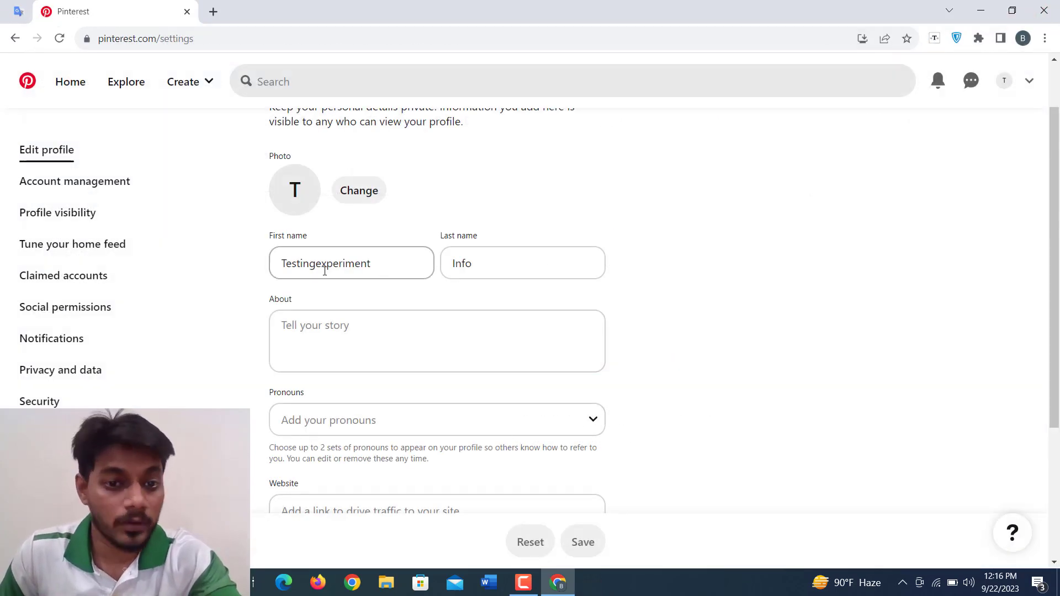
Step: Reopen the account settings and review the Edit profile fields from the photo down to the username
left_click(1028, 81)
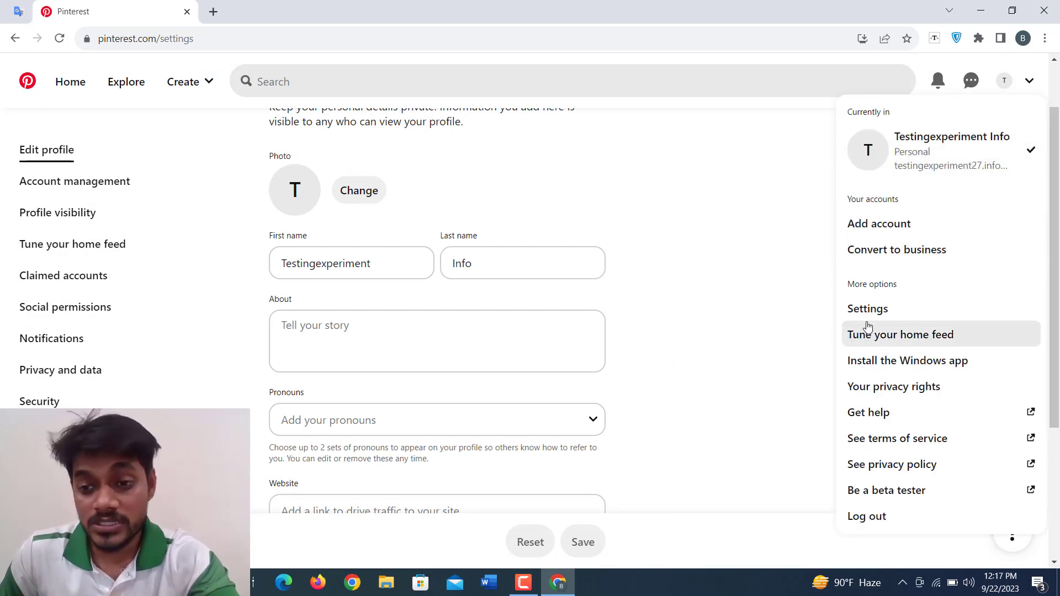
left_click(856, 309)
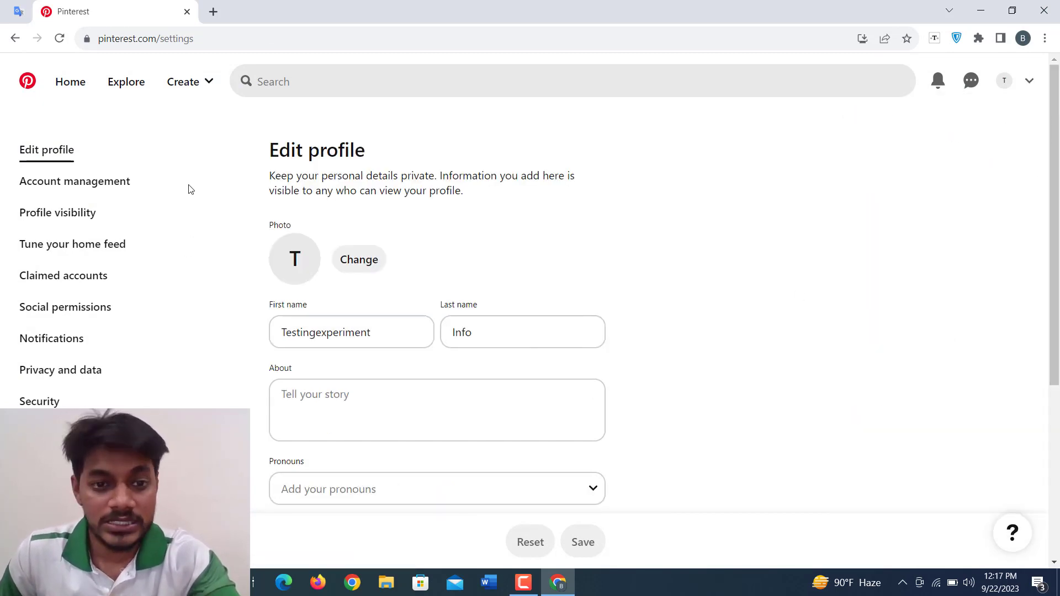
scroll(539, 300, "down", 3)
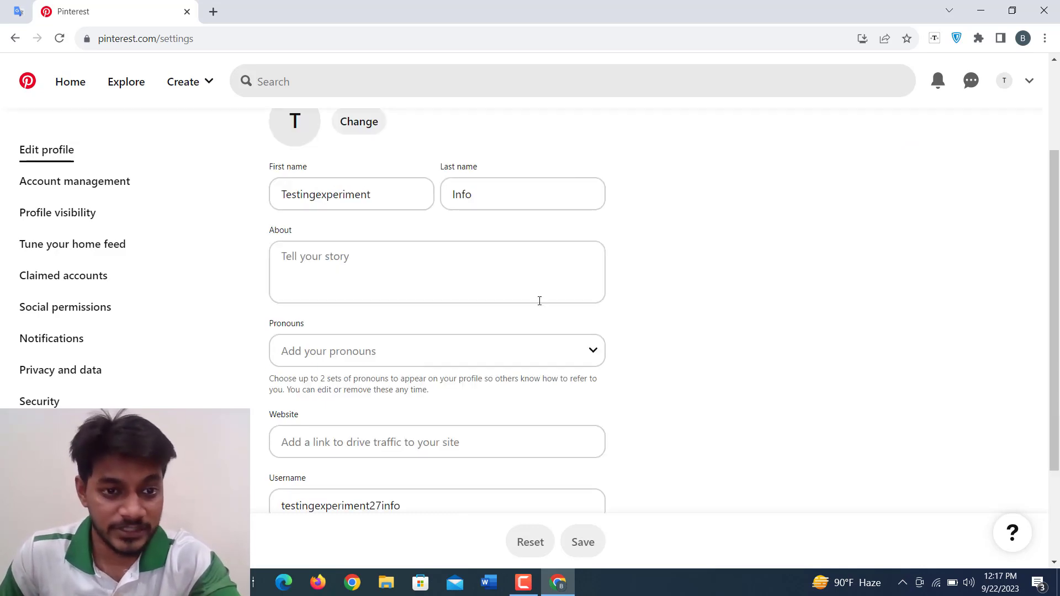
scroll(374, 272, "up", 3)
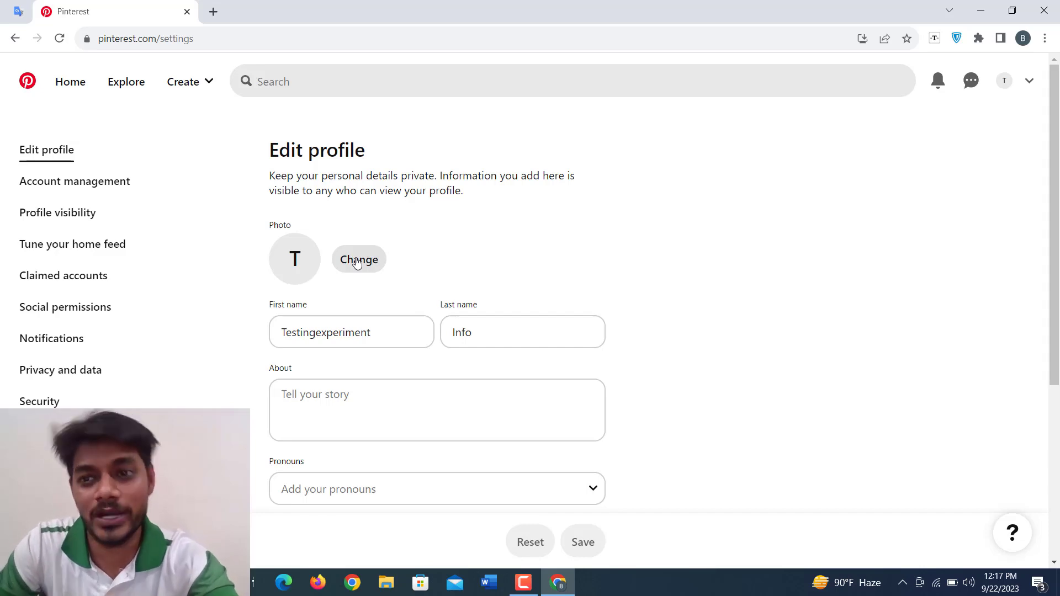
scroll(363, 289, "down", 1)
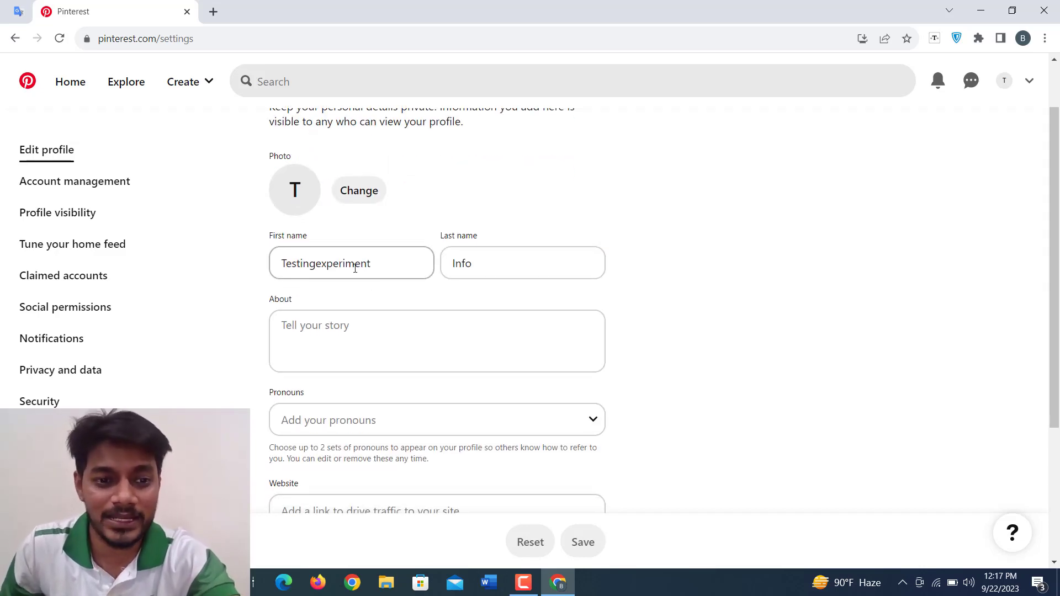
scroll(497, 271, "down", 1)
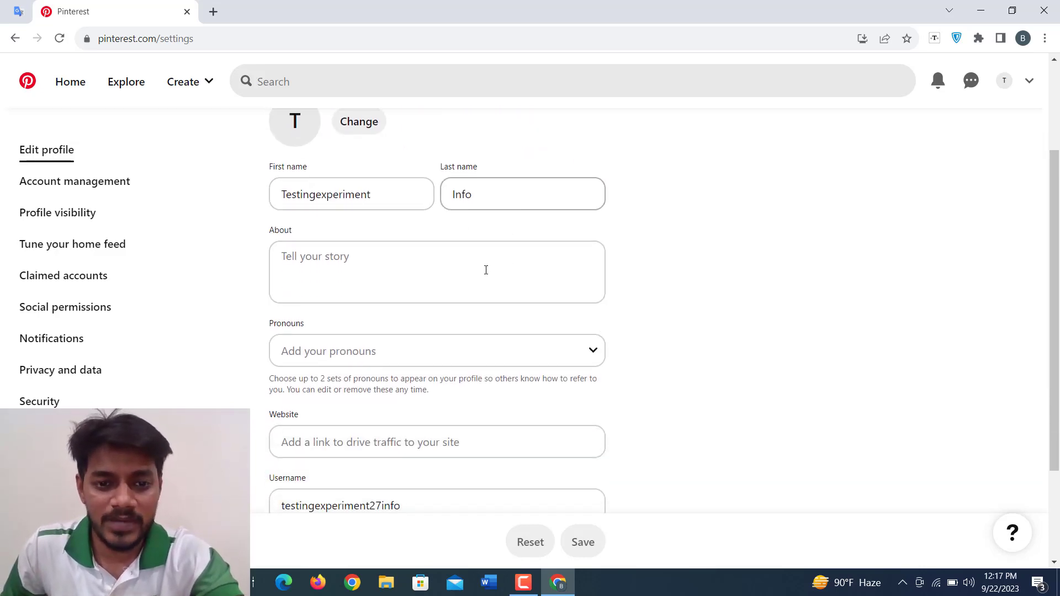
Step: Copy the "Testing Experiment" channel description from the Google Translate tab into the profile's About field
left_click(393, 275)
left_click(18, 11)
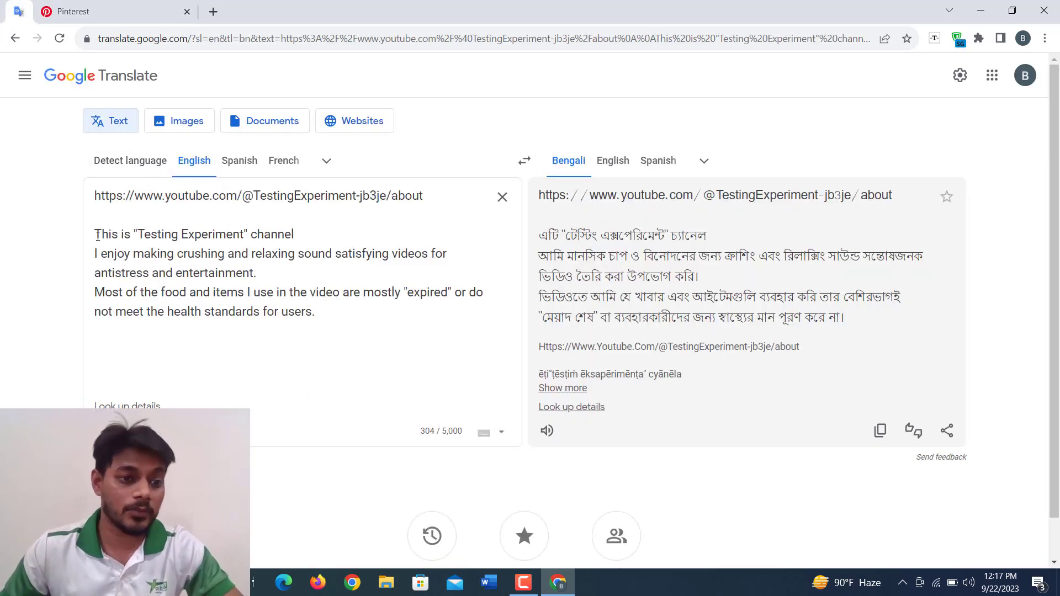
left_click_drag(97, 235, 319, 317)
key("ctrl+c")
left_click(148, 14)
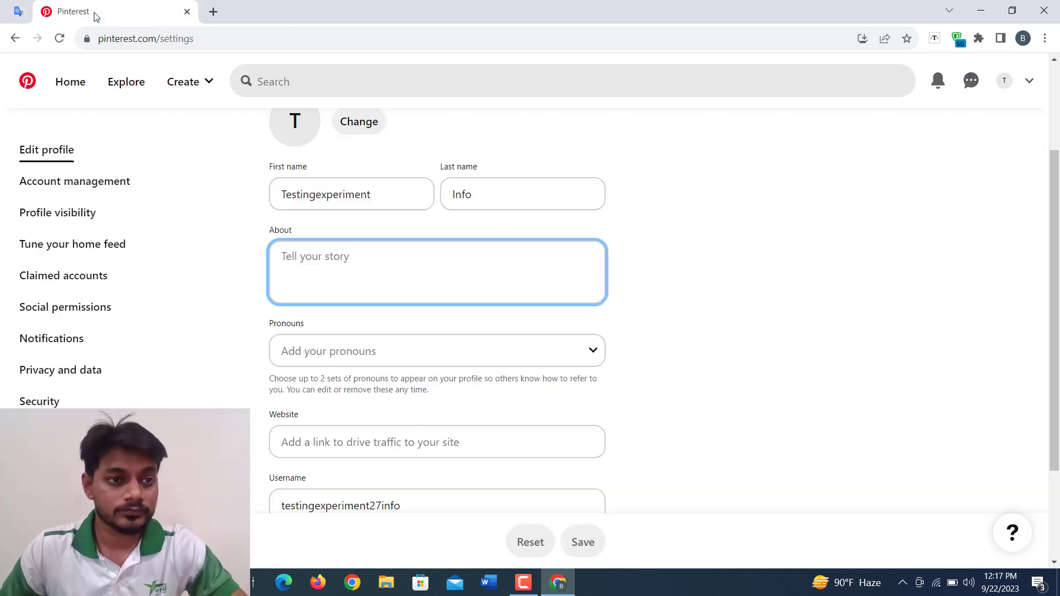
key("ctrl+v")
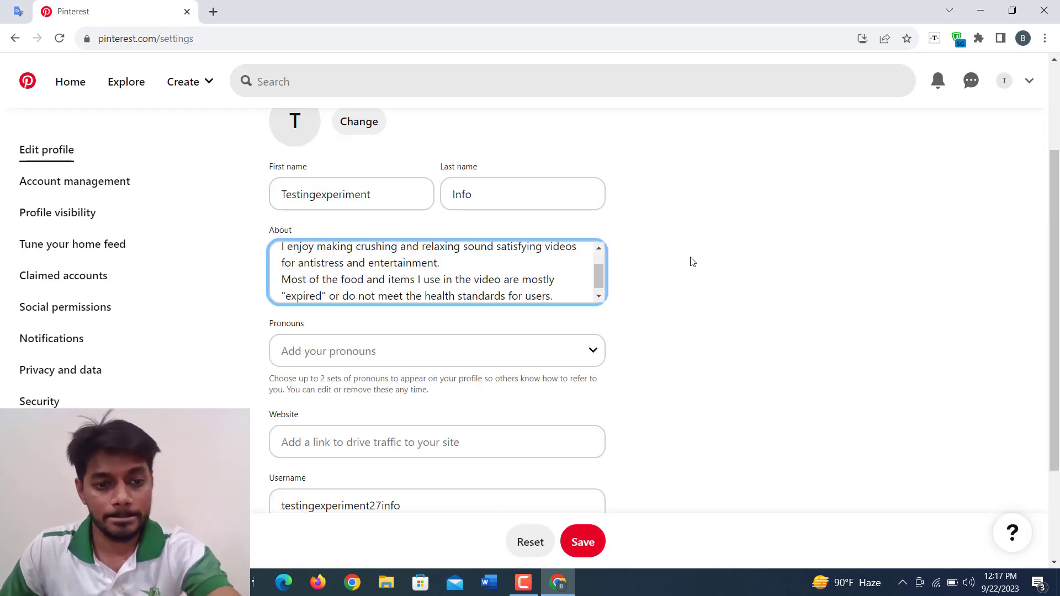
Step: Set the profile's pronouns to she/her
scroll(547, 306, "down", 3)
left_click(593, 215)
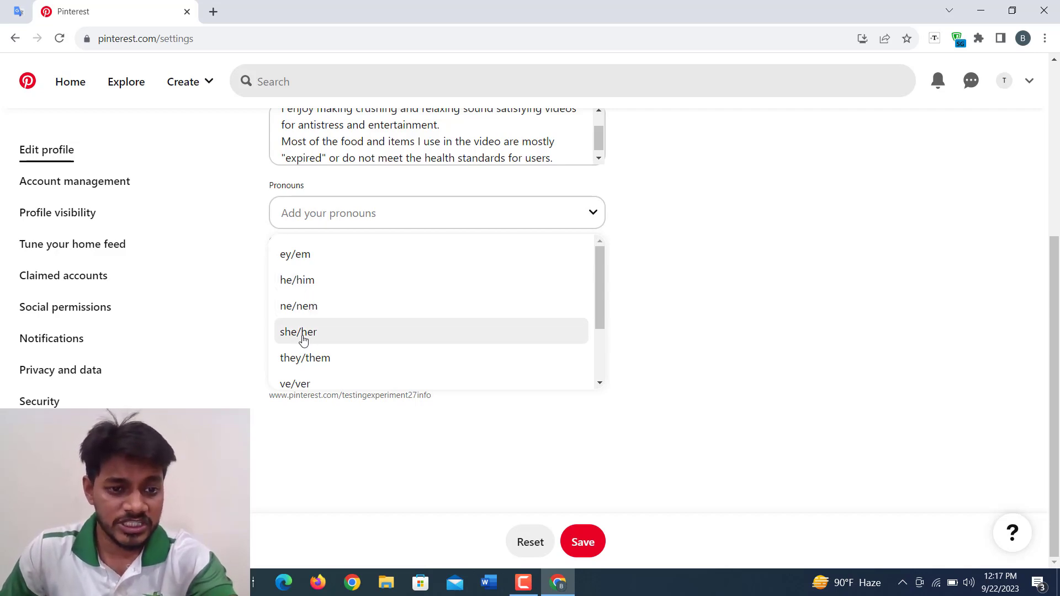
left_click(304, 335)
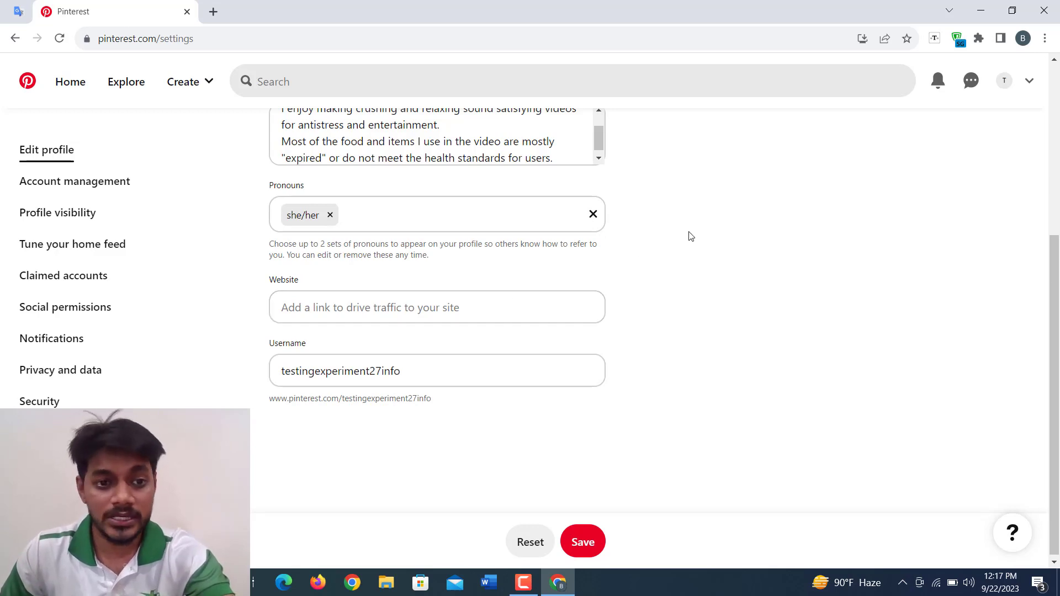
scroll(366, 309, "down", 1)
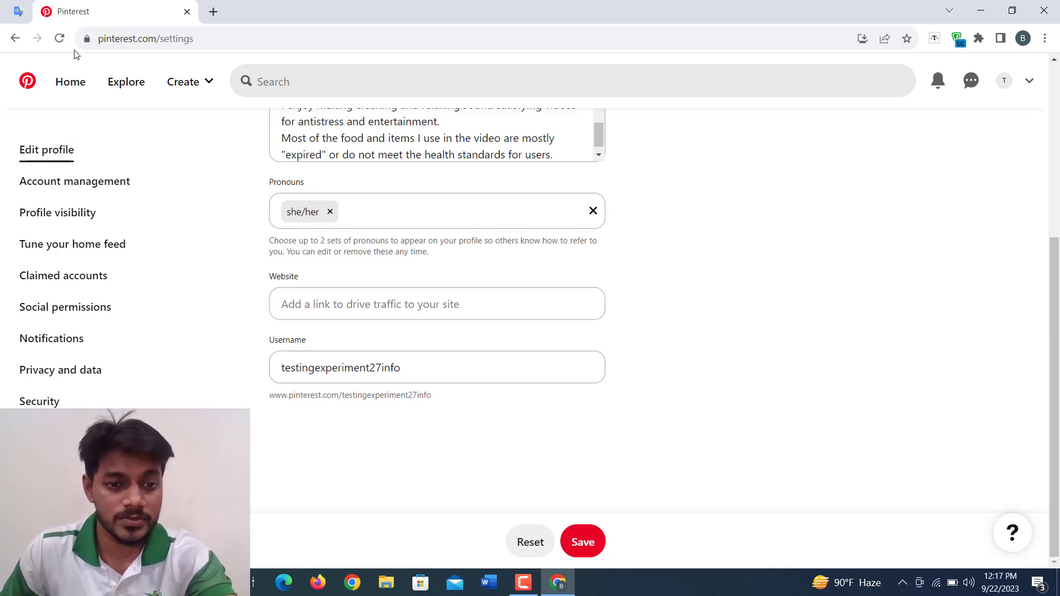
left_click(25, 15)
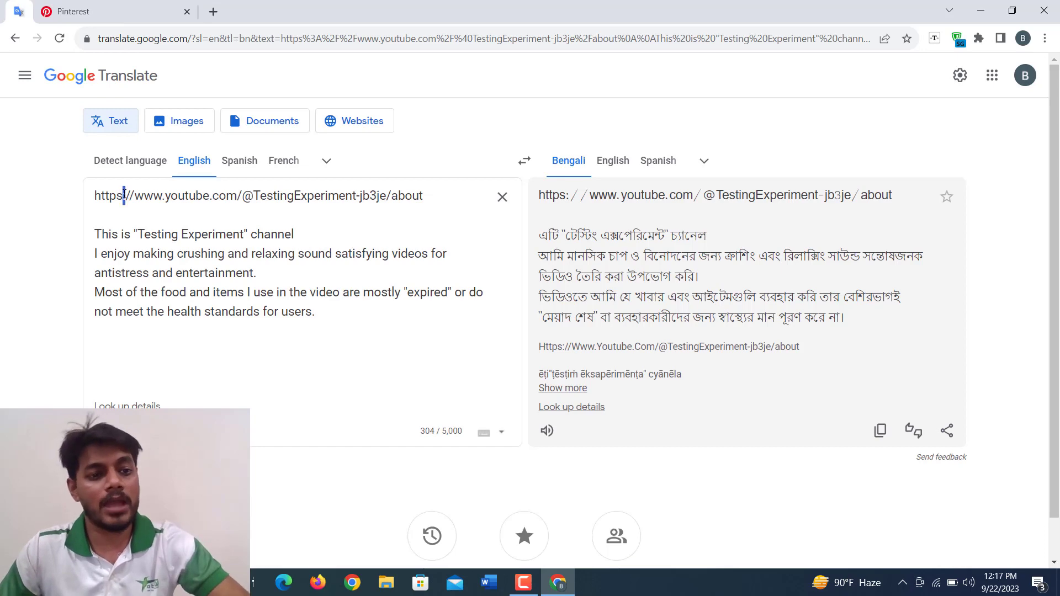
triple_click(125, 195)
key("ctrl+c")
left_click(95, 18)
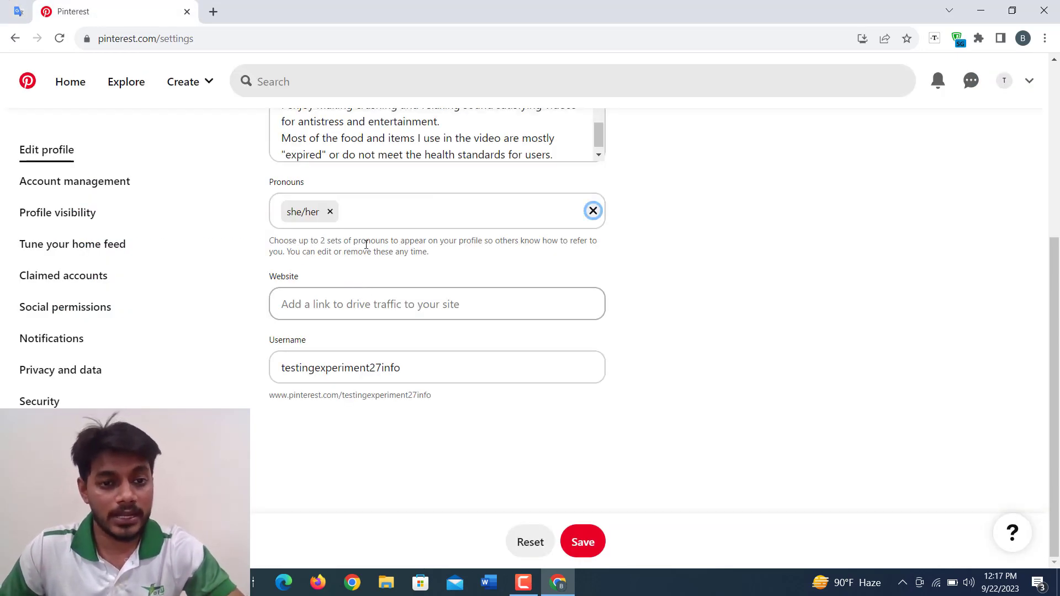
left_click(339, 305)
key("ctrl+v")
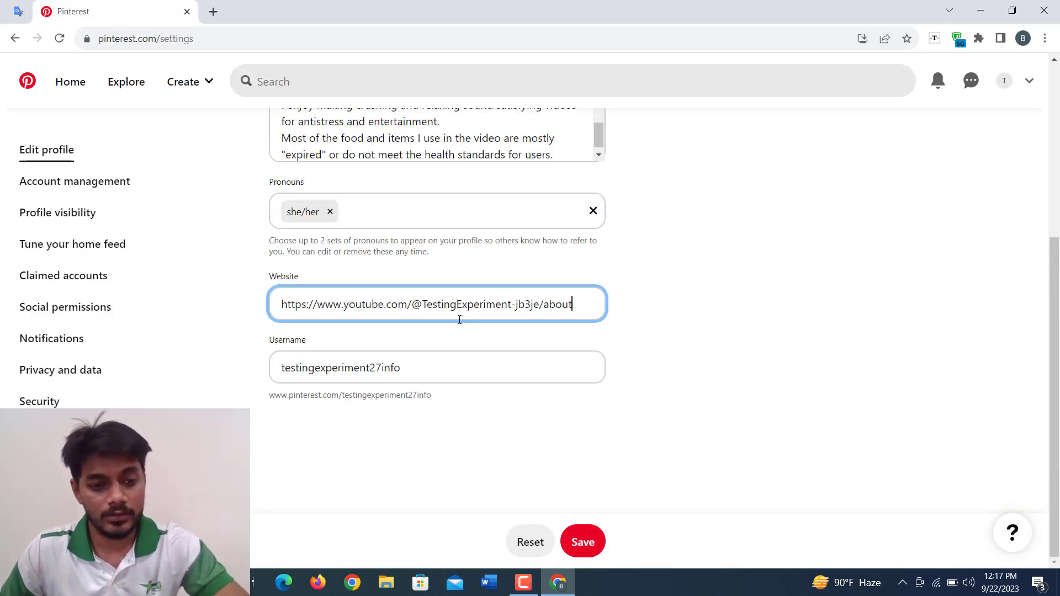
Step: Save the profile changes and check the fields down to the username
left_click(712, 301)
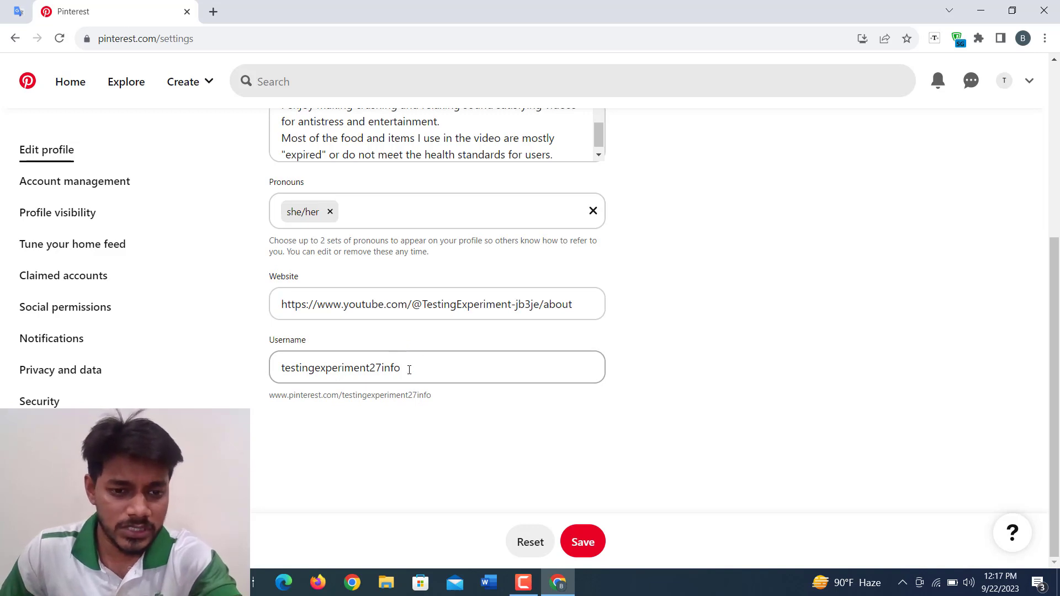
left_click(583, 542)
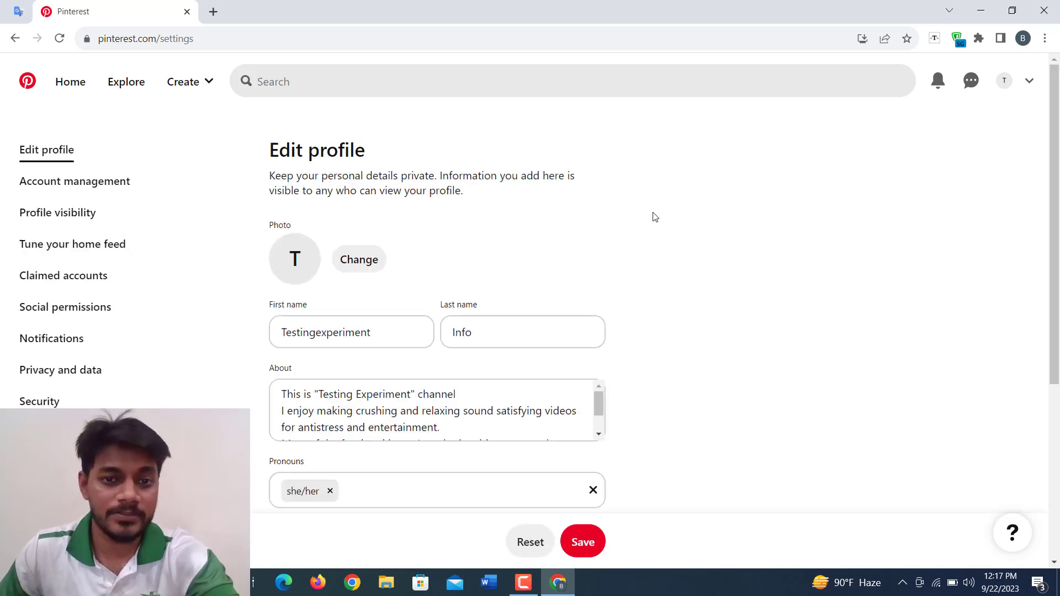
scroll(416, 296, "down", 4)
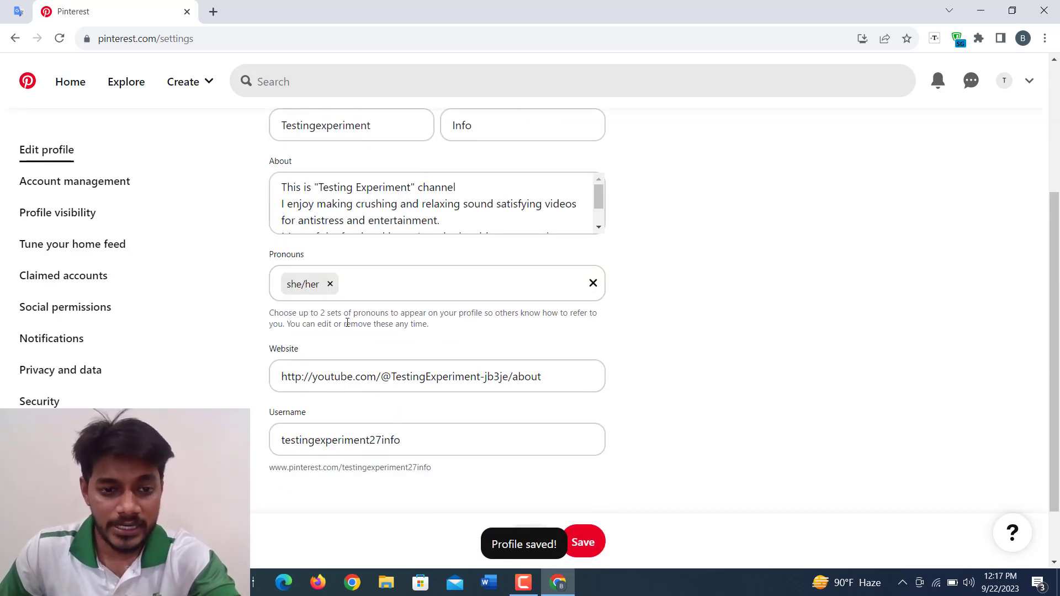
scroll(347, 323, "down", 2)
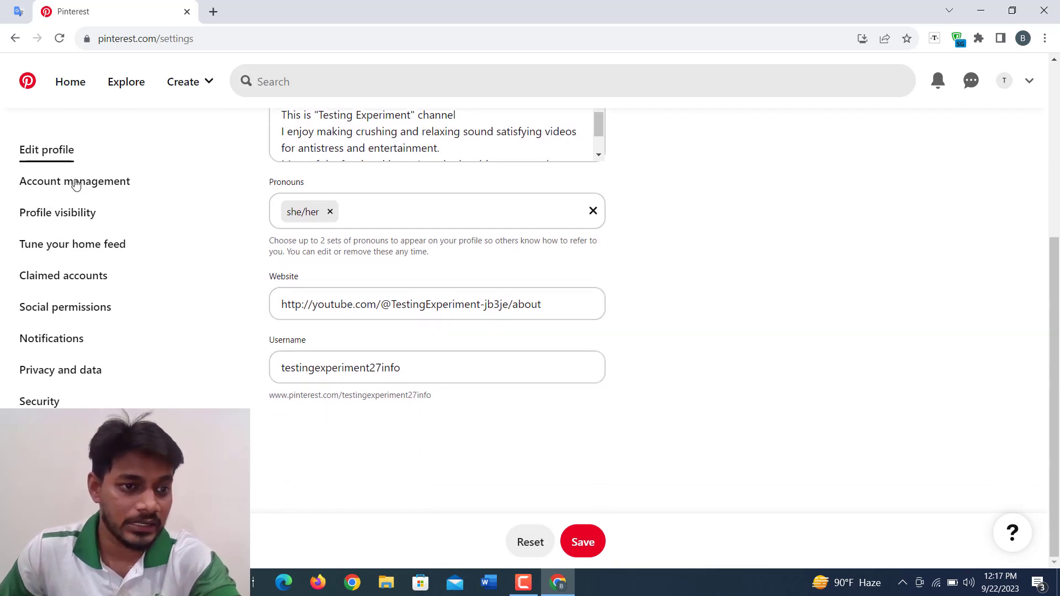
Step: Review the Account management settings from the password to account deletion, and open the Profile visibility settings
left_click(76, 182)
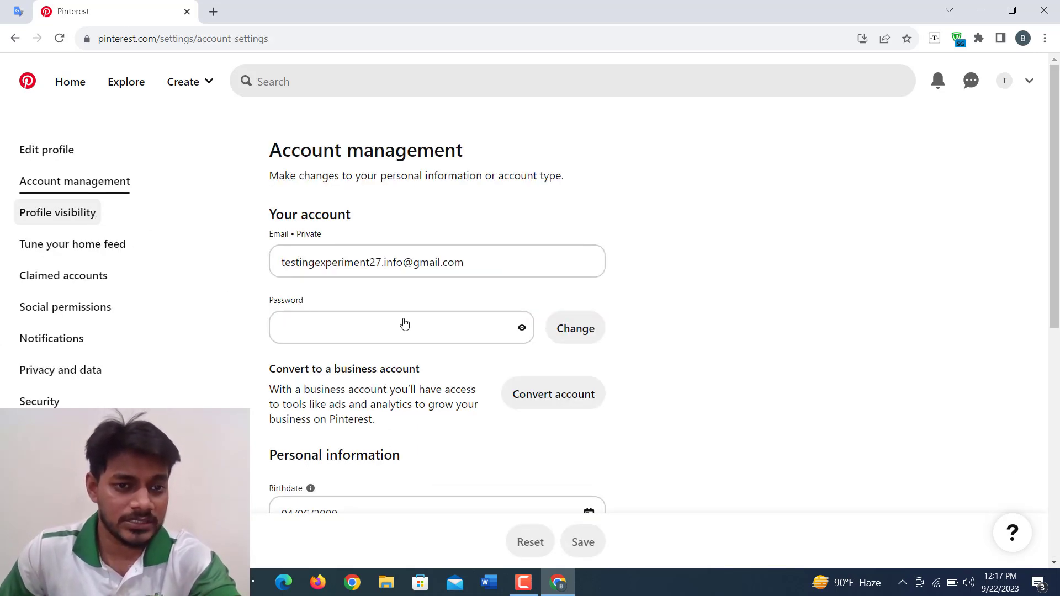
scroll(404, 325, "down", 3)
left_click(392, 202)
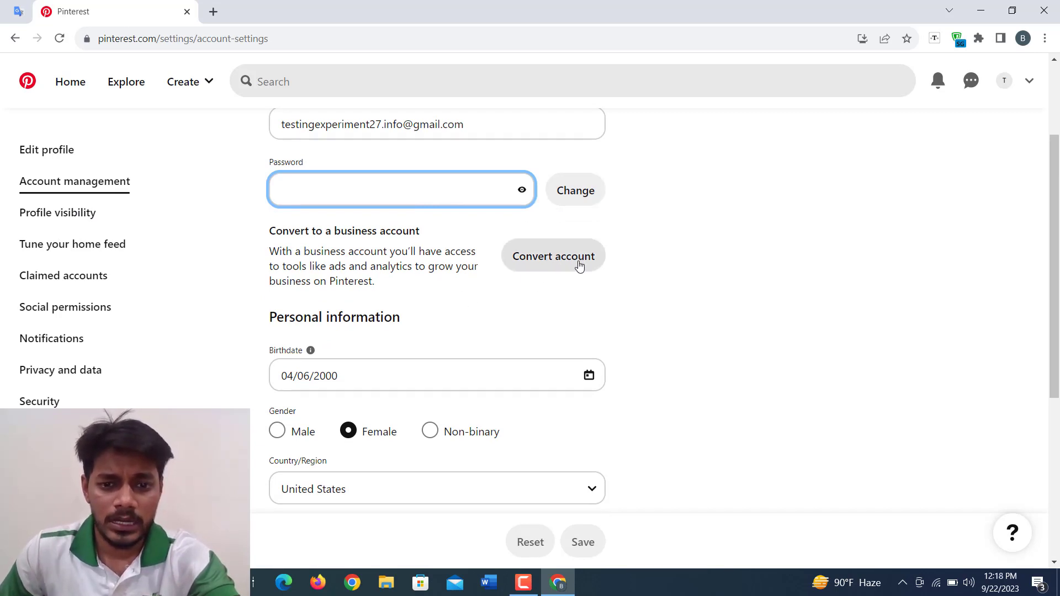
double_click(359, 230)
left_click(441, 245)
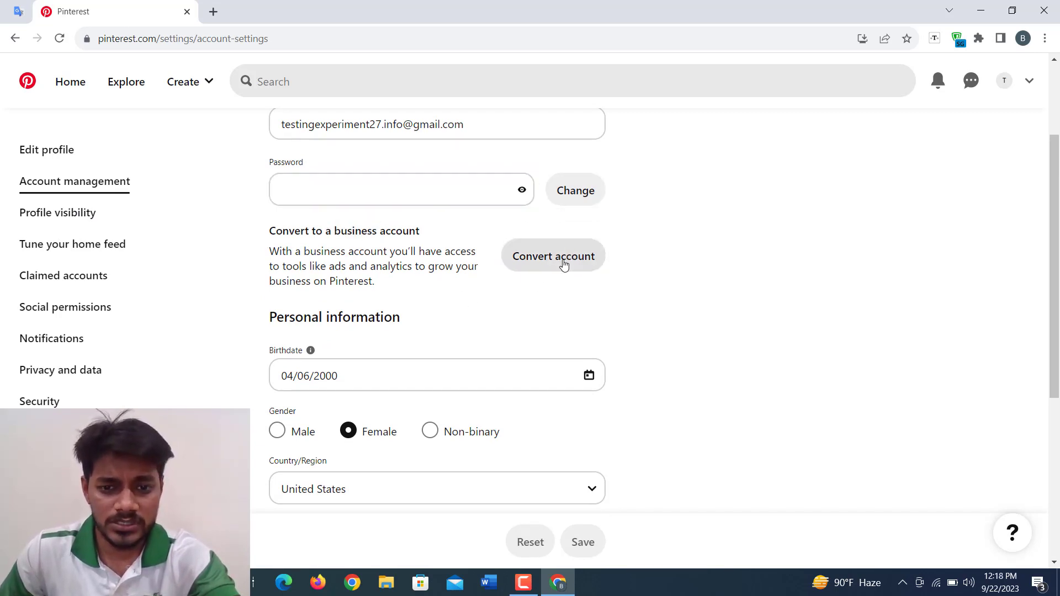
scroll(456, 288, "down", 4)
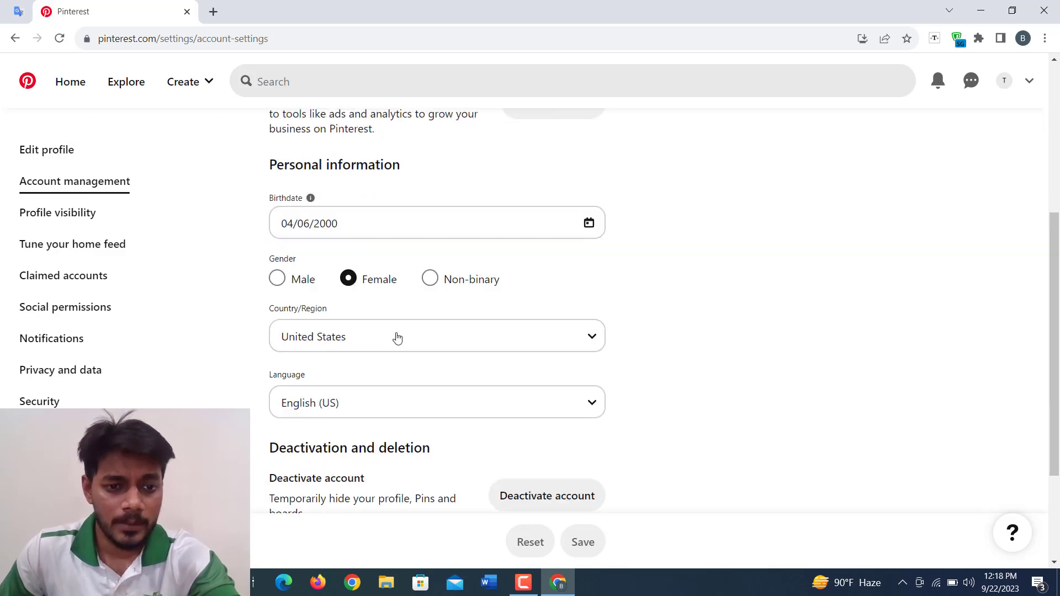
scroll(369, 339, "down", 2)
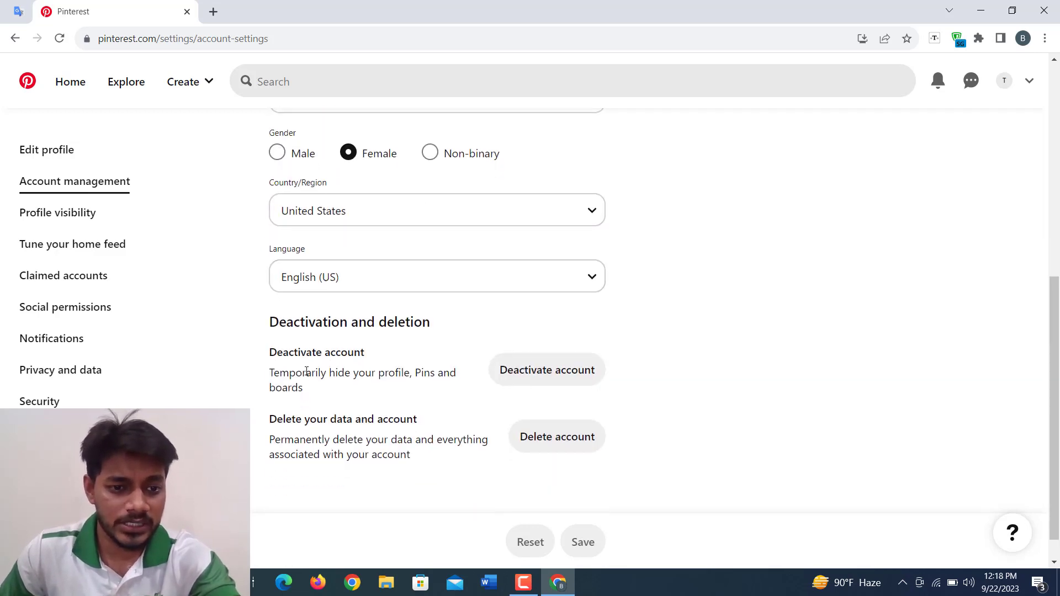
left_click(69, 214)
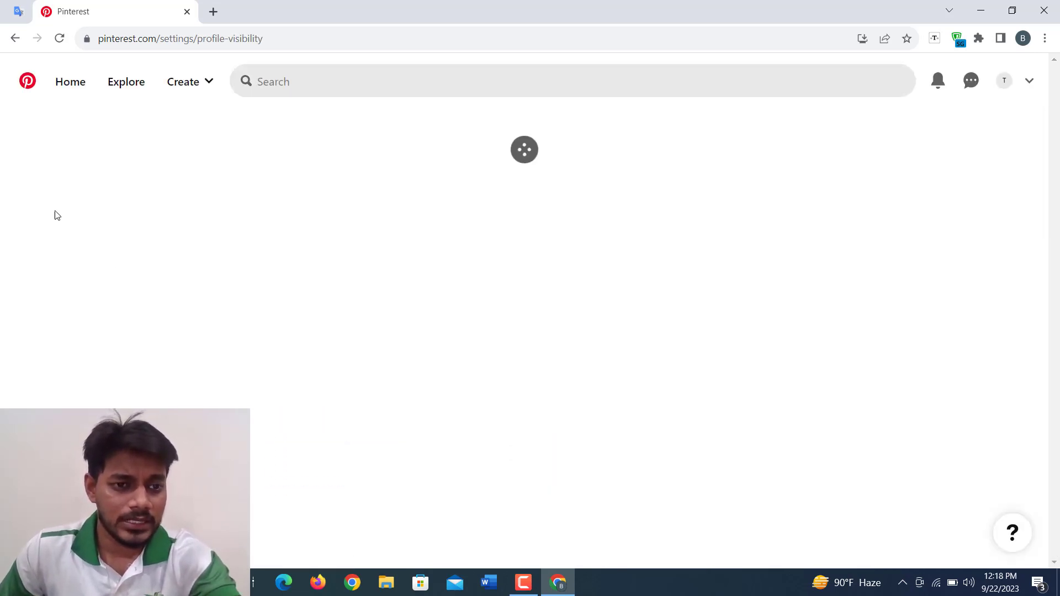
Step: Open and reload the account's own profile page, view its YouTube website link in a new tab, and close that tab
left_click(1004, 80)
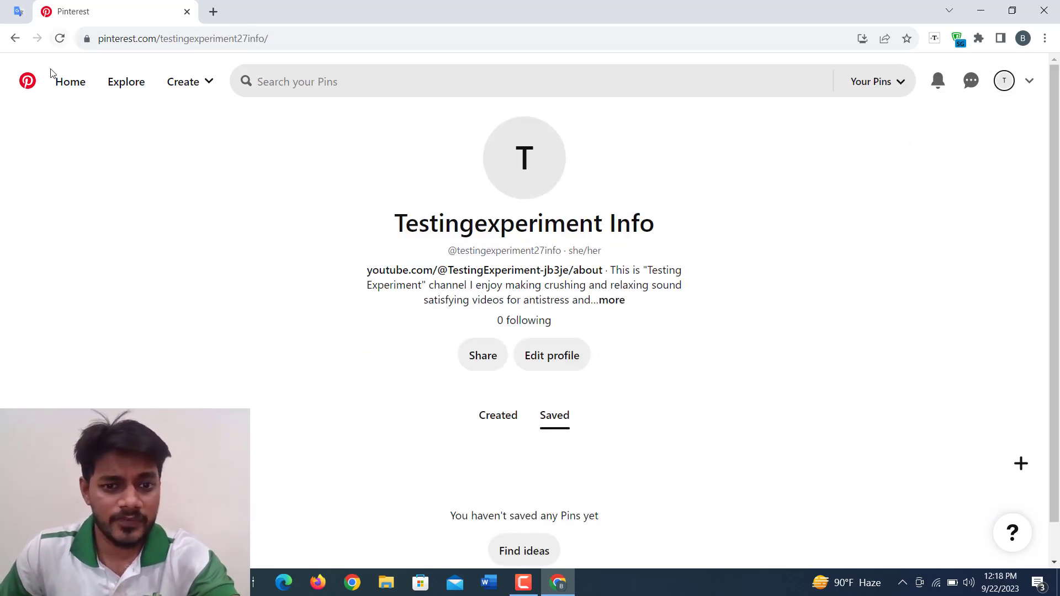
left_click(60, 38)
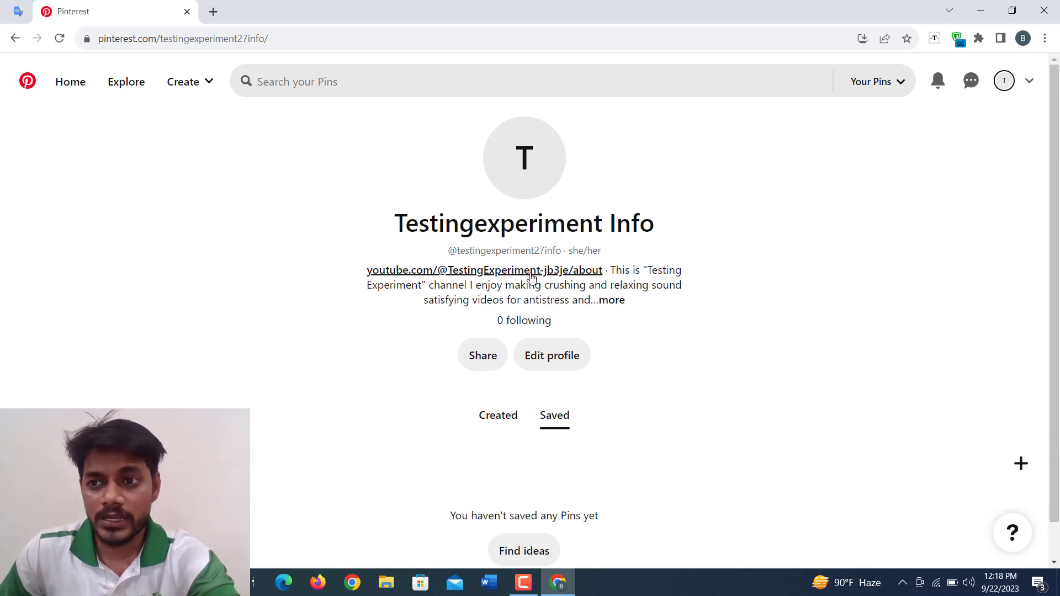
right_click(531, 278)
left_click(561, 286)
left_click(253, 12)
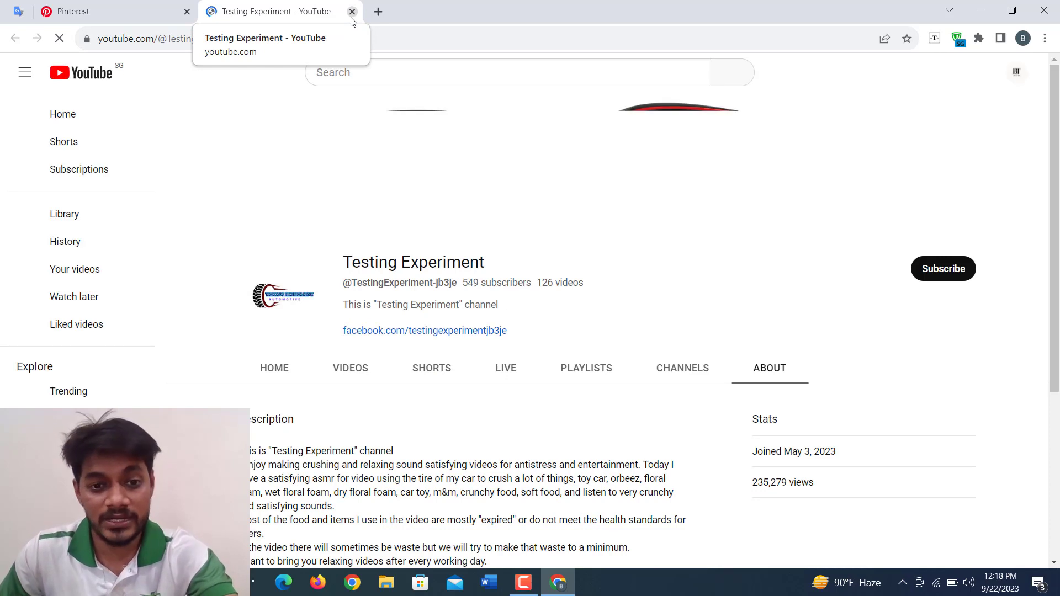
left_click(352, 11)
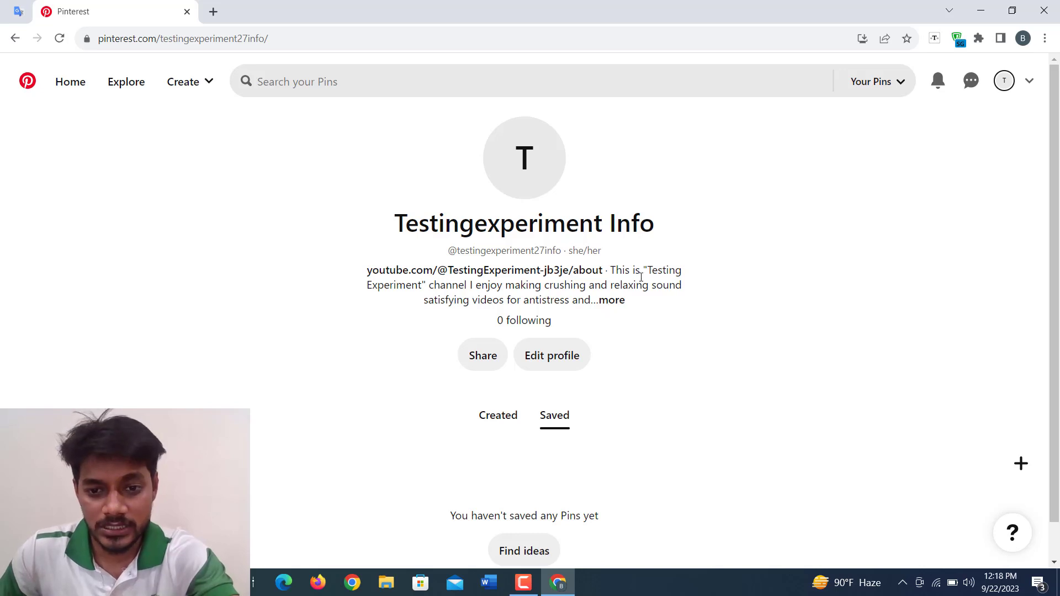
Step: Read the full About text of the profile, close it, and look over the rest of the profile page
left_click(611, 300)
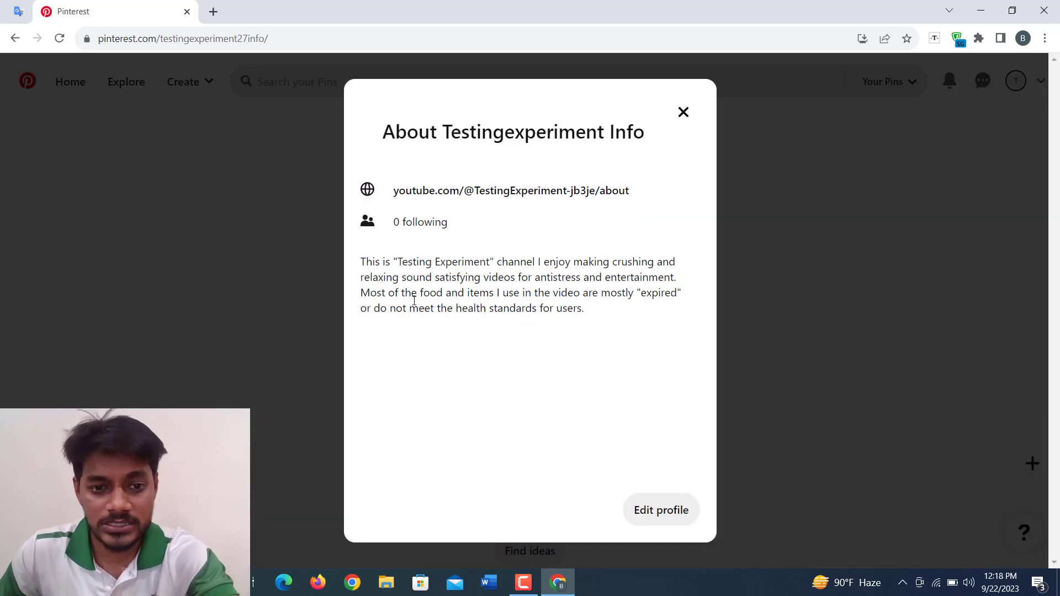
left_click(685, 114)
scroll(516, 427, "down", 1)
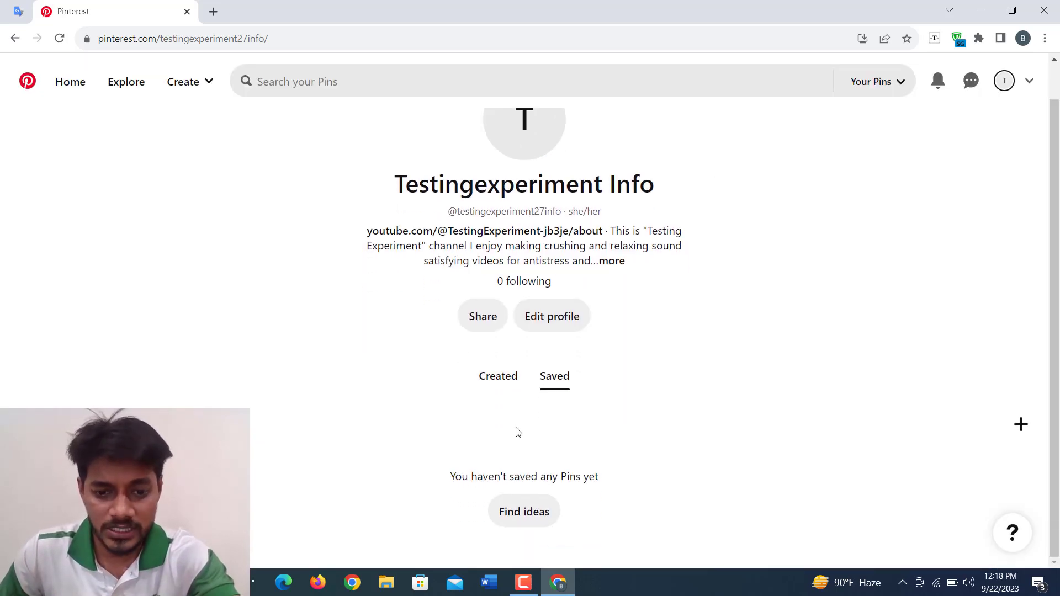
scroll(518, 432, "up", 1)
Step: Open the free business account conversion page, compare the Personal and Business features, and upgrade the account
left_click(1029, 82)
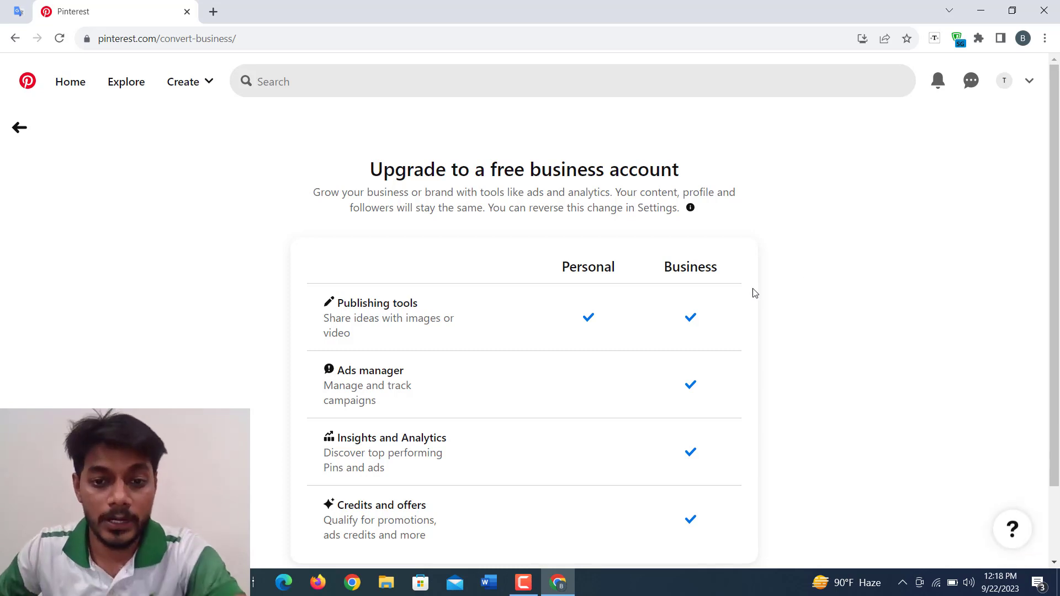
scroll(429, 296, "down", 2)
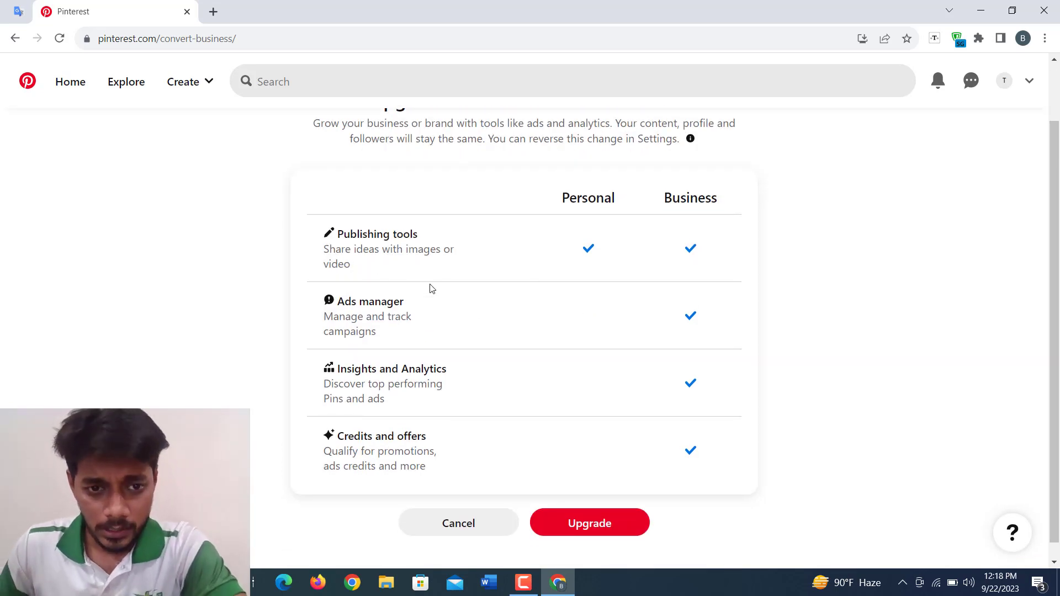
scroll(442, 287, "up", 2)
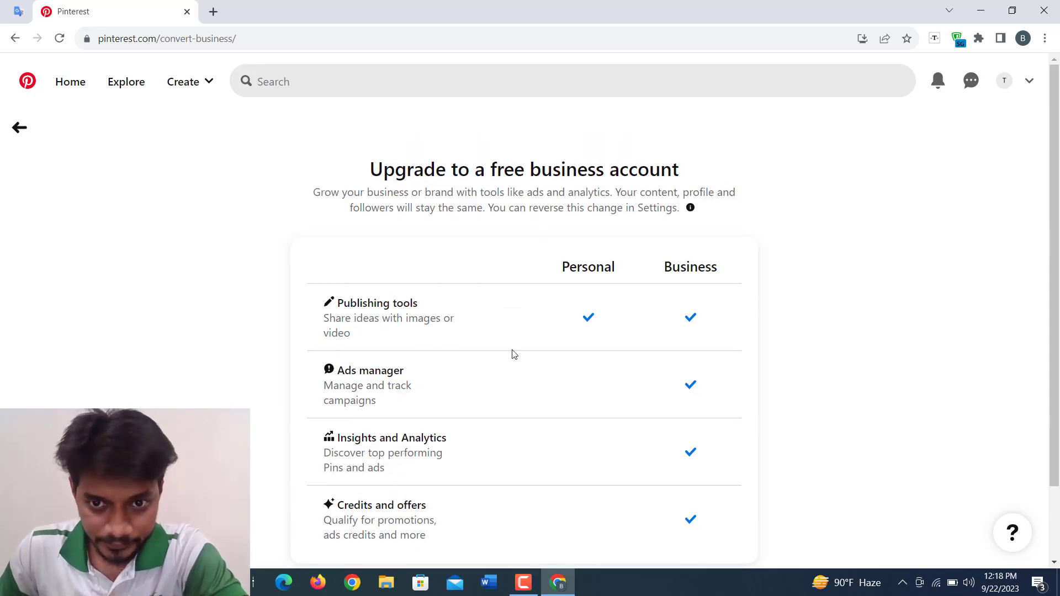
scroll(497, 287, "down", 2)
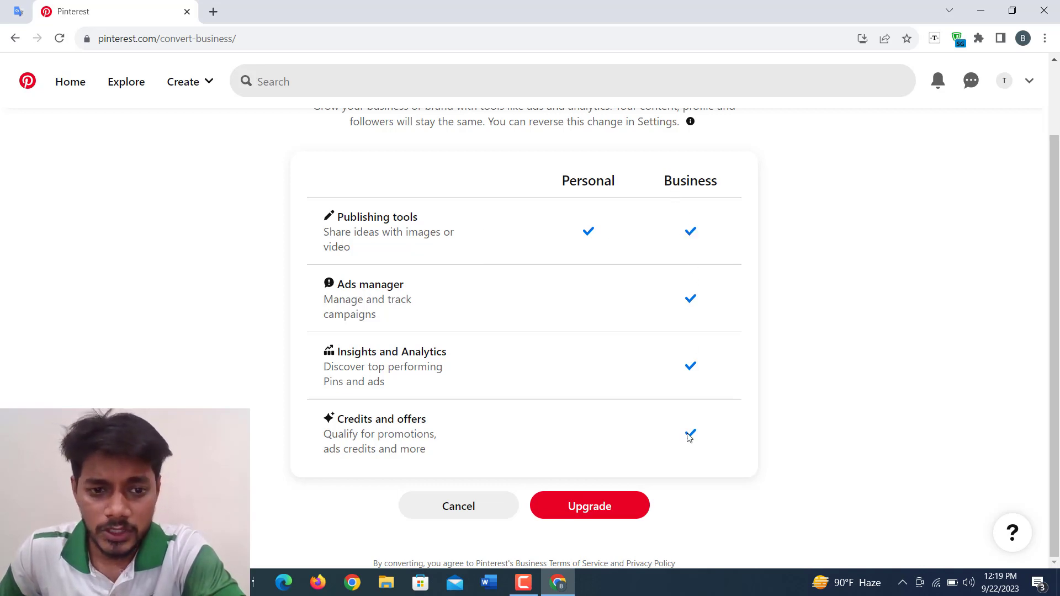
left_click(598, 298)
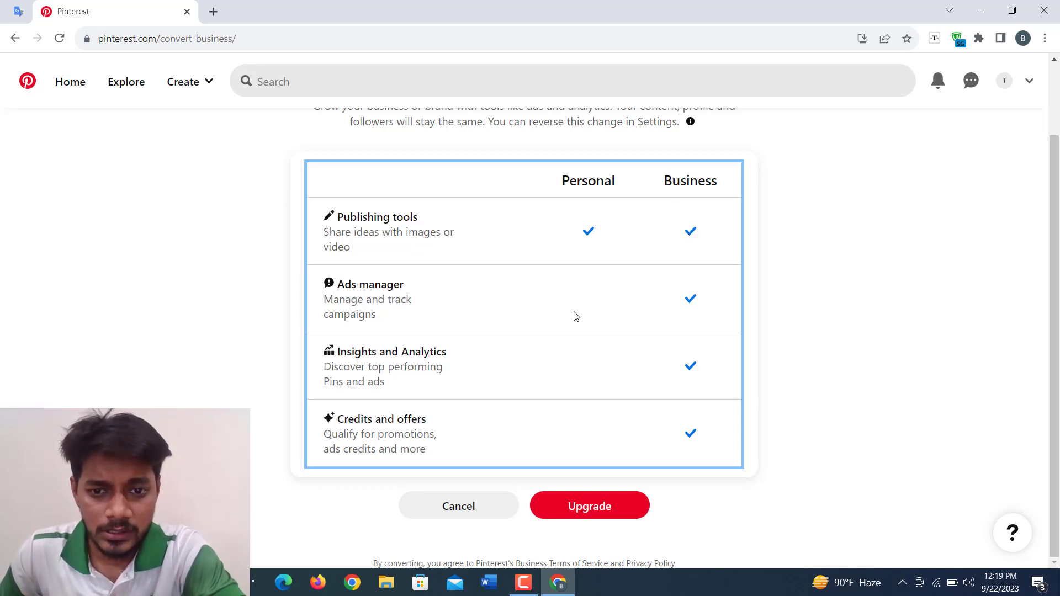
scroll(542, 310, "up", 2)
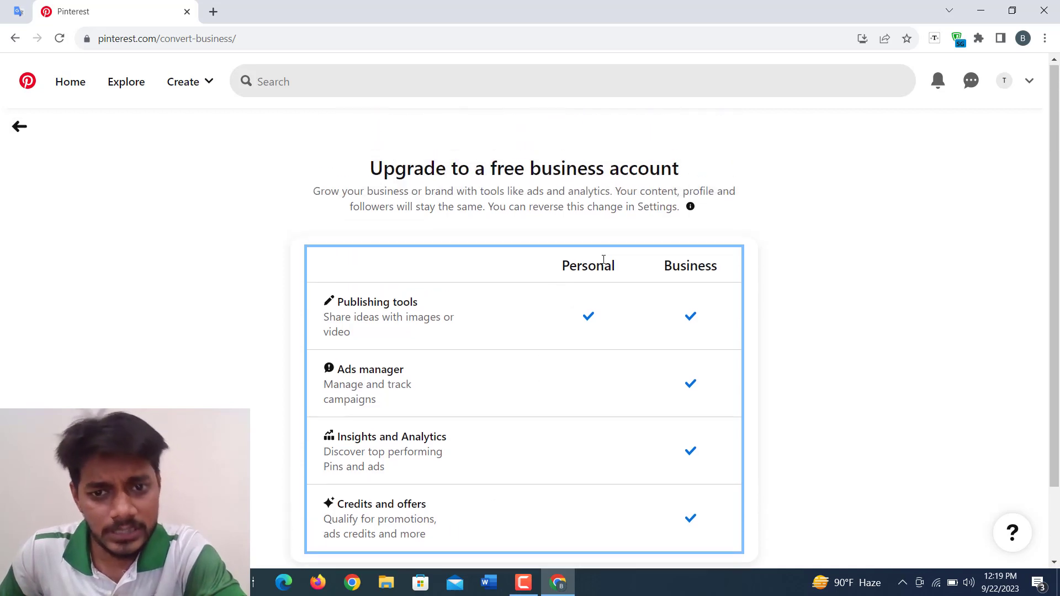
scroll(580, 331, "down", 2)
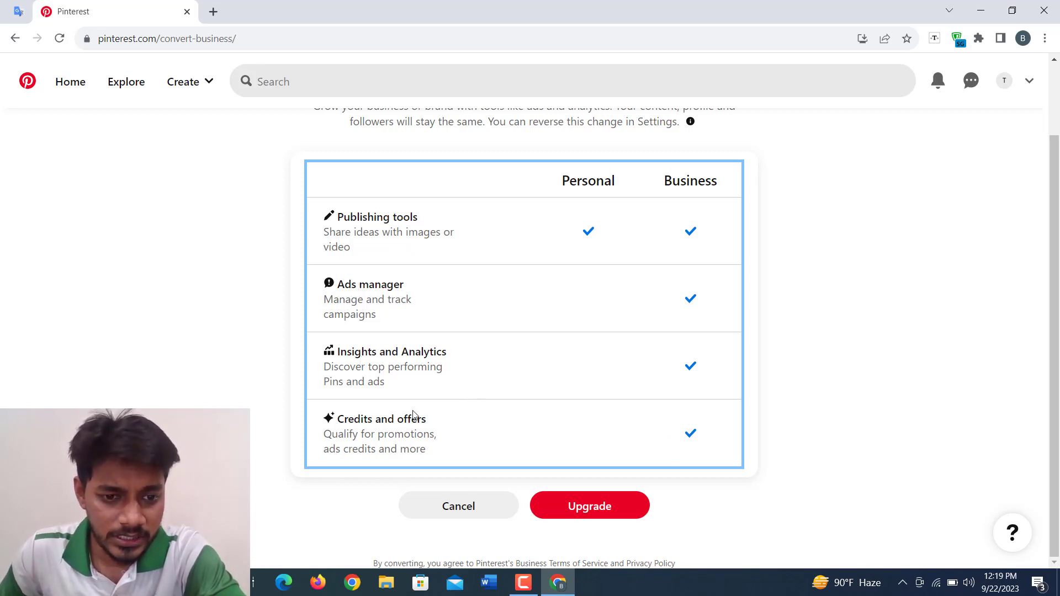
left_click(588, 506)
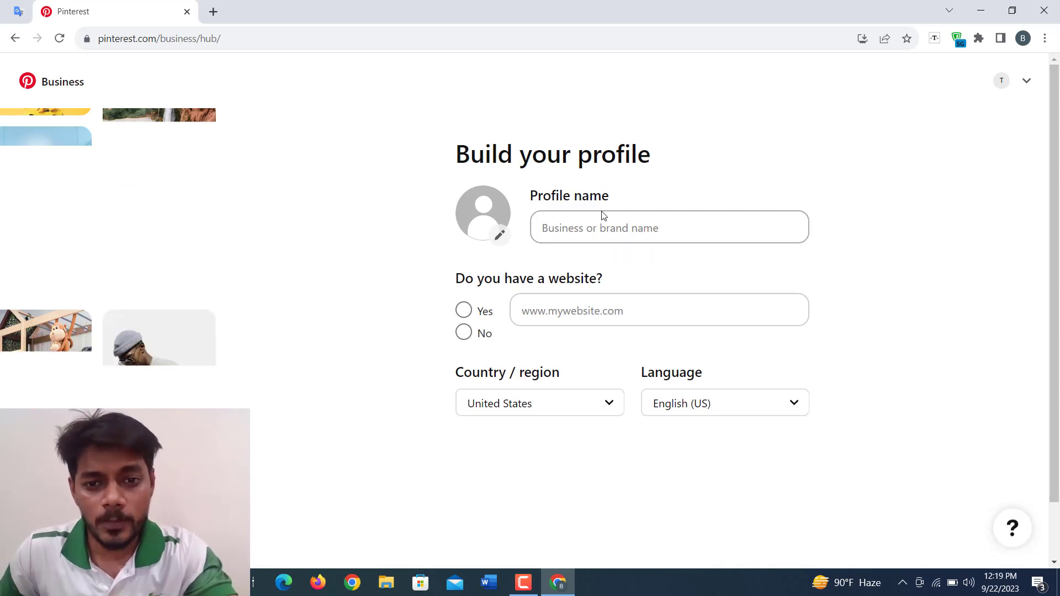
left_click(627, 229)
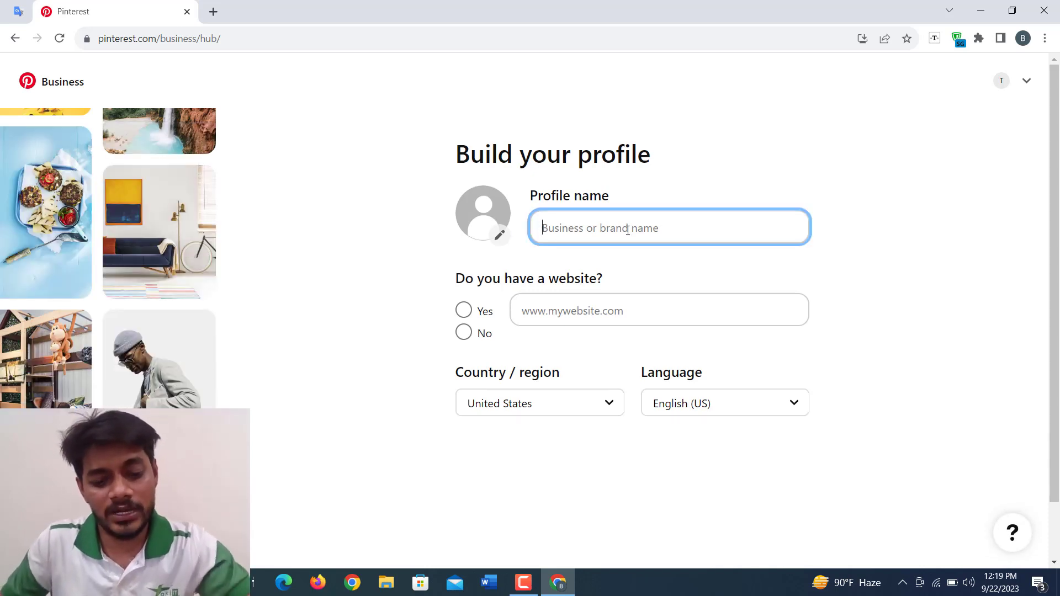
type("Tes")
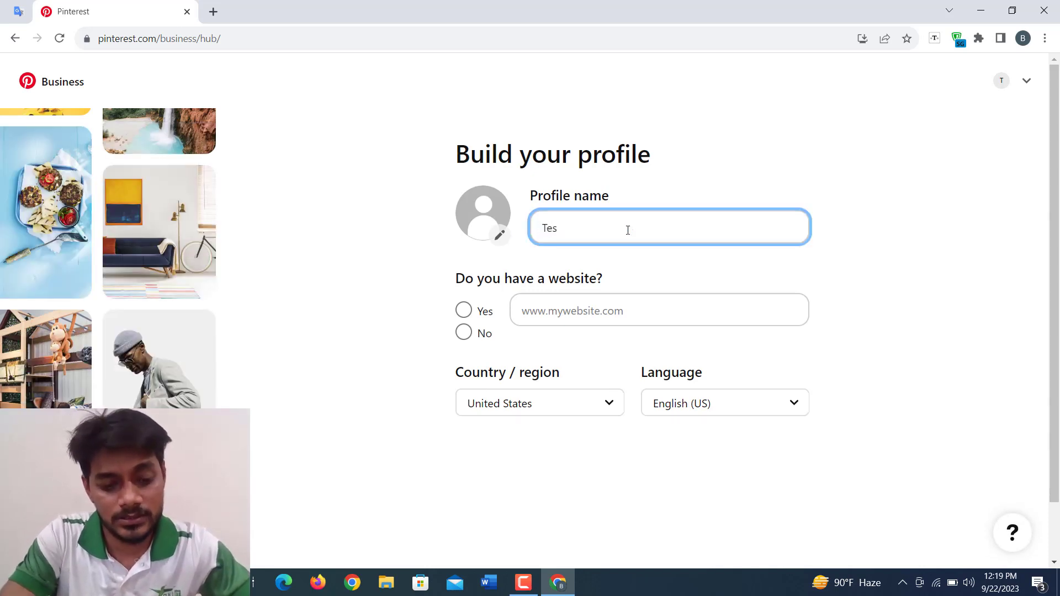
key("BackSpace")
key("BackSpace")
key("BackSpace")
key("BackSpace")
key("BackSpace")
key("BackSpace")
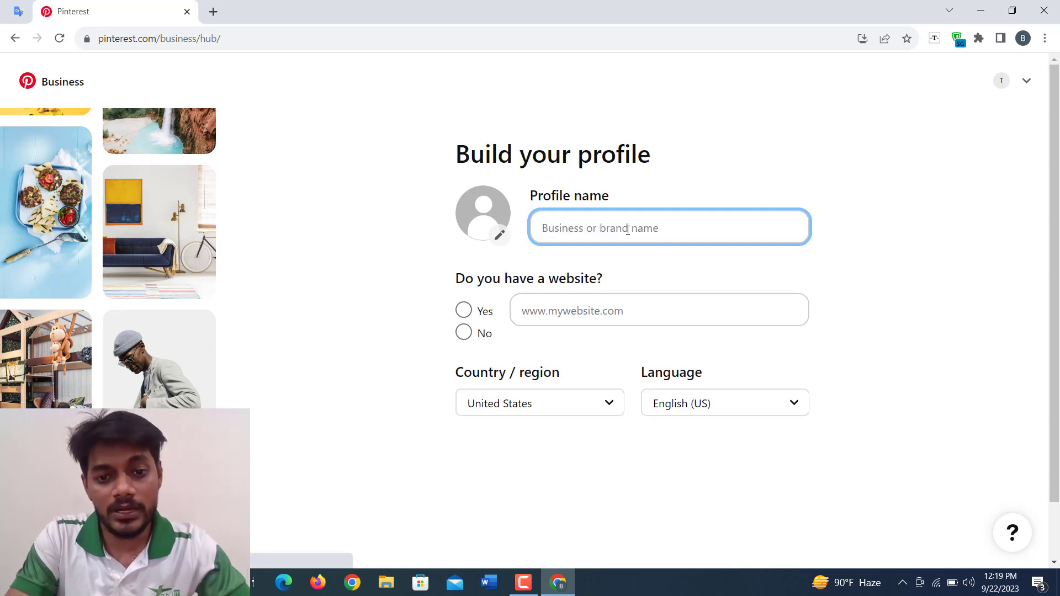
Step: Enter "Crushing Crunchy" as the business profile name
type("Crushing Crunchy")
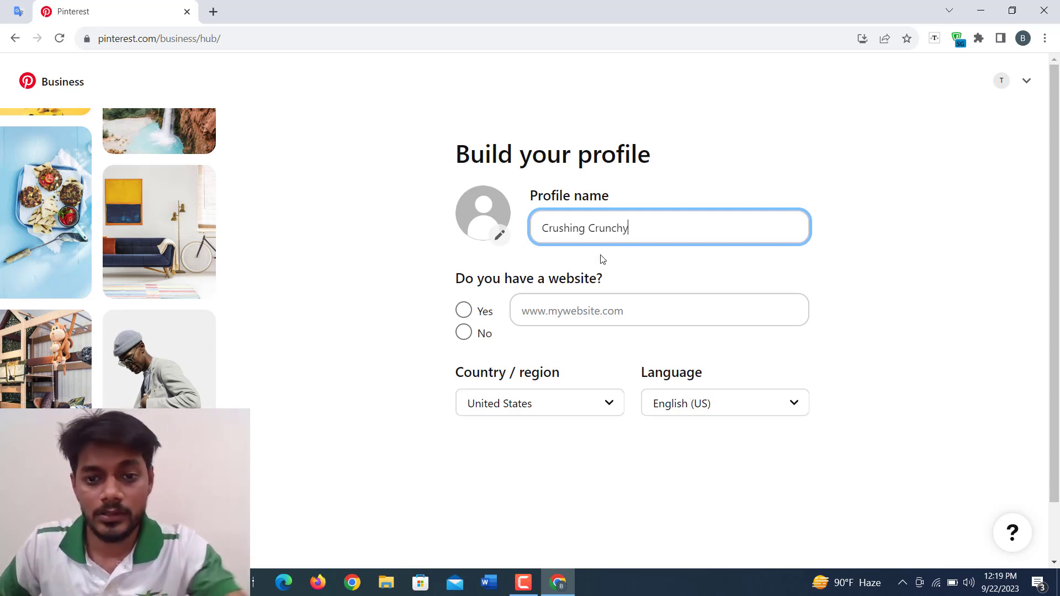
left_click(887, 227)
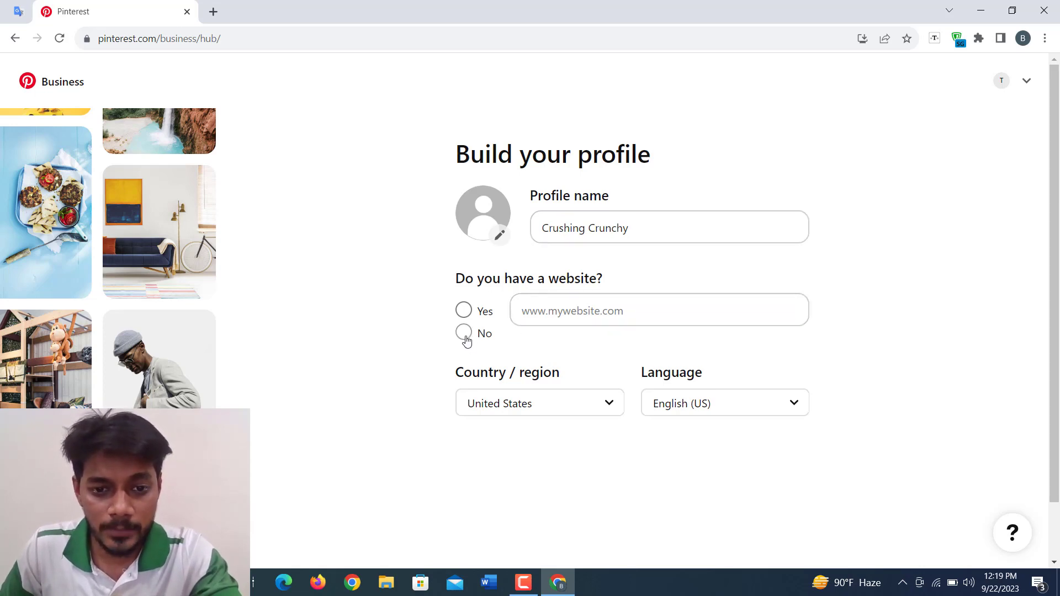
left_click(464, 311)
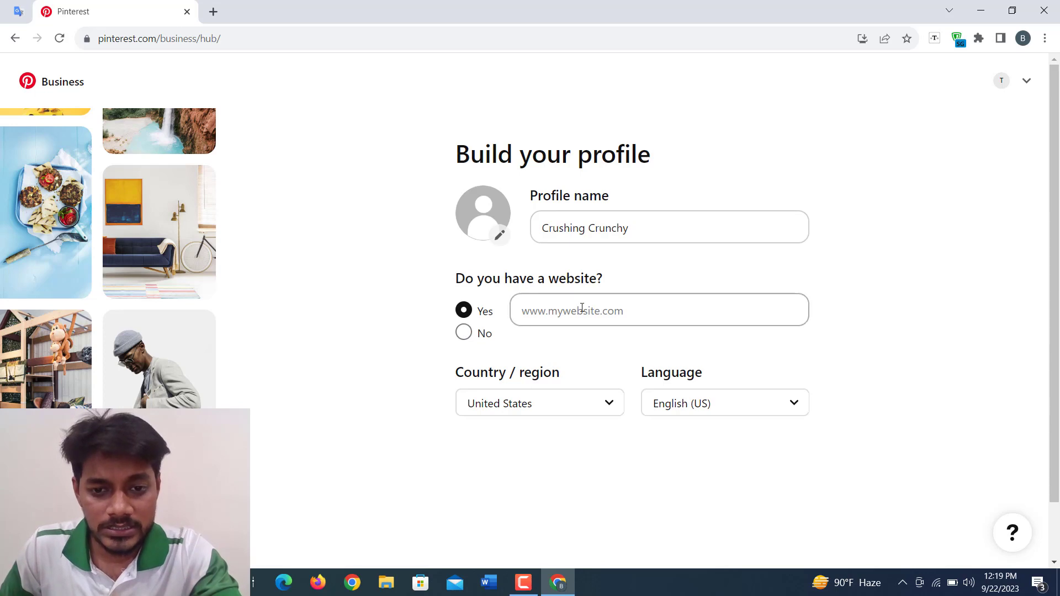
left_click(580, 309)
left_click(18, 11)
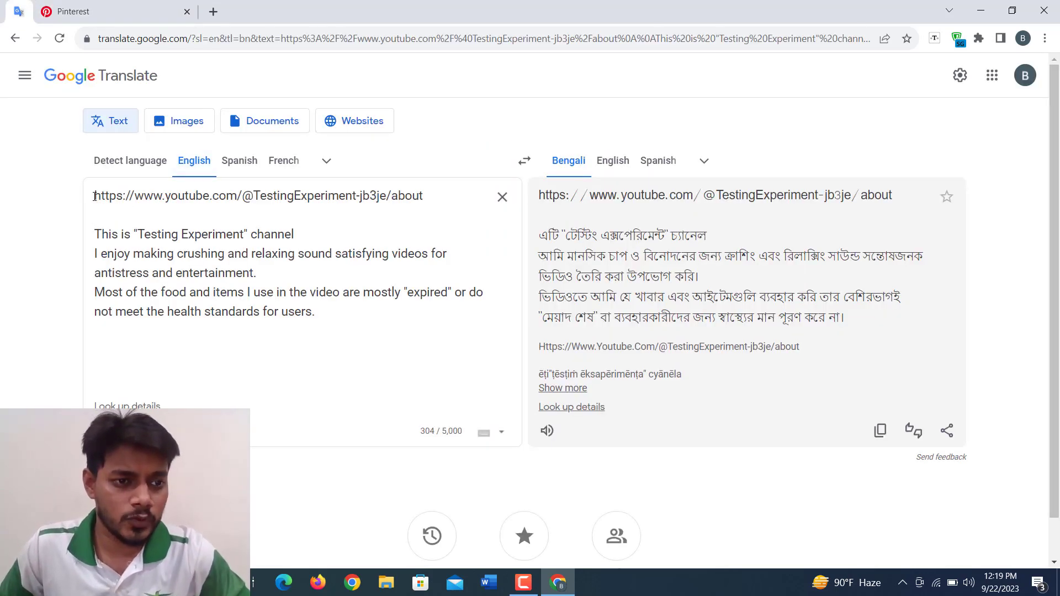
left_click_drag(95, 196, 423, 193)
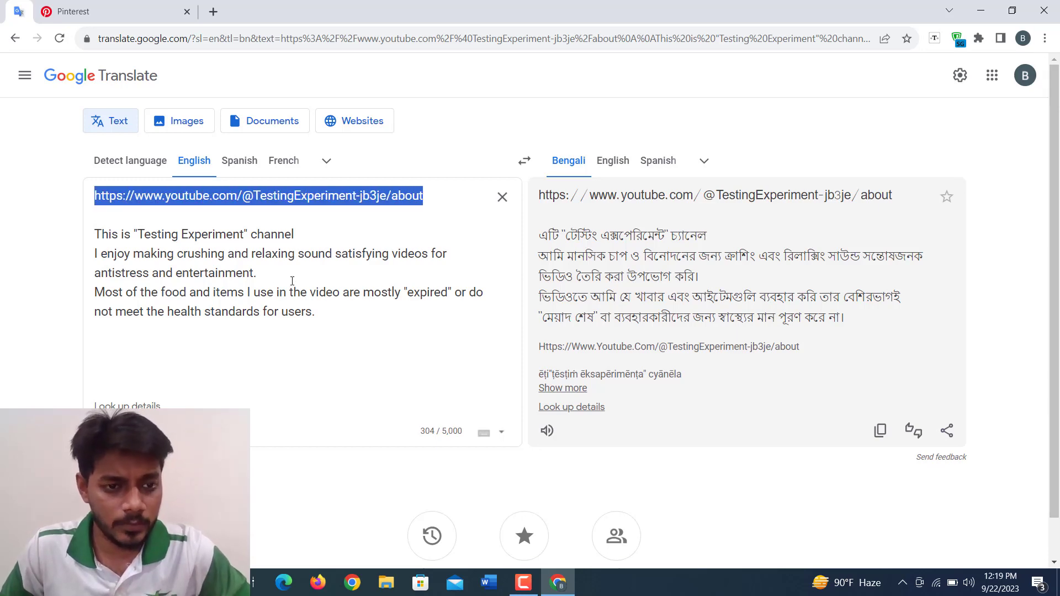
left_click(110, 11)
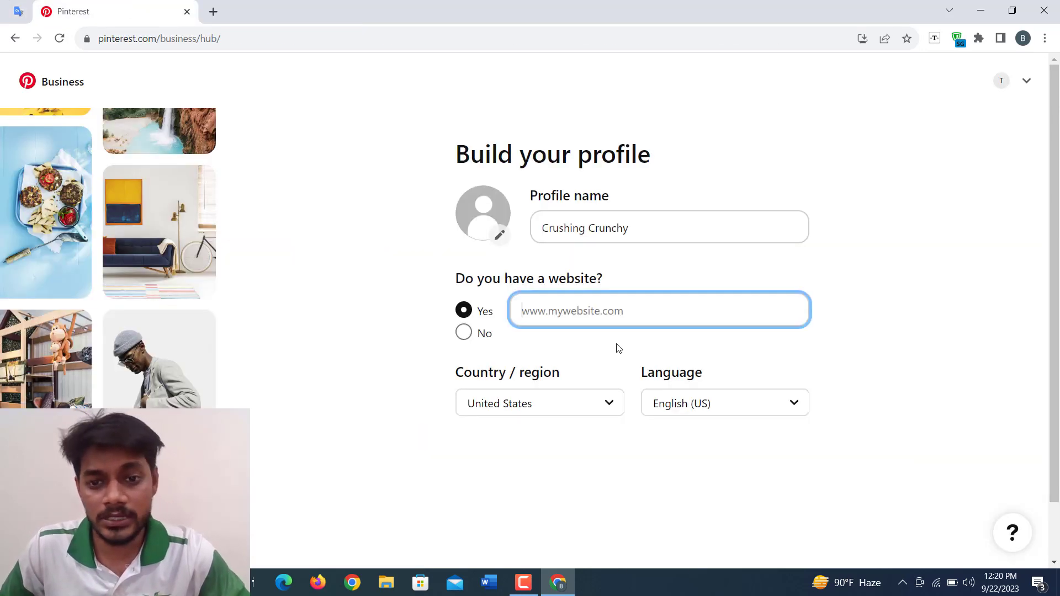
key("ctrl+v")
left_click(836, 310)
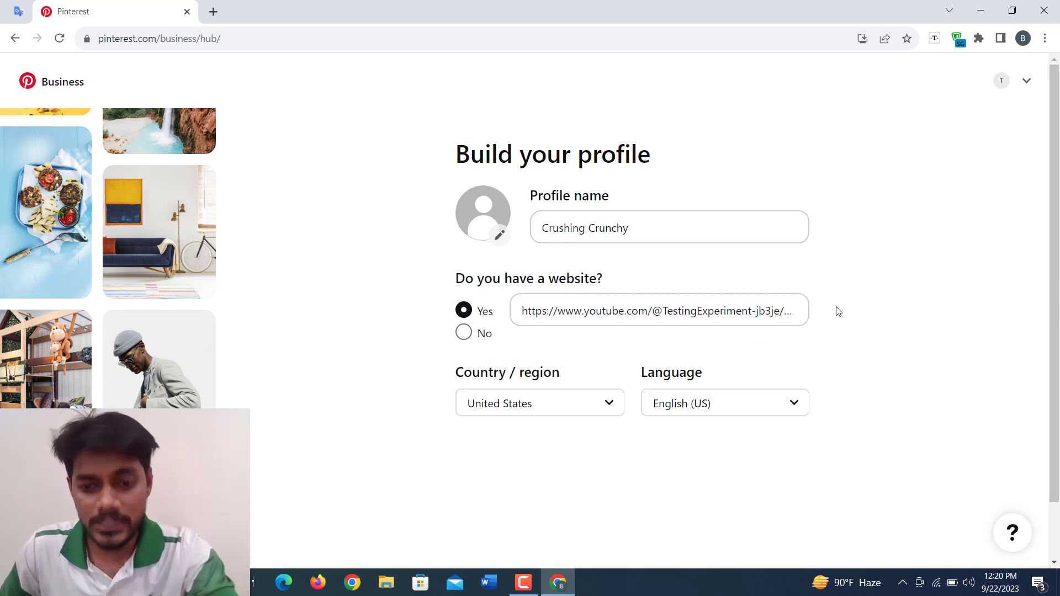
scroll(561, 325, "down", 1)
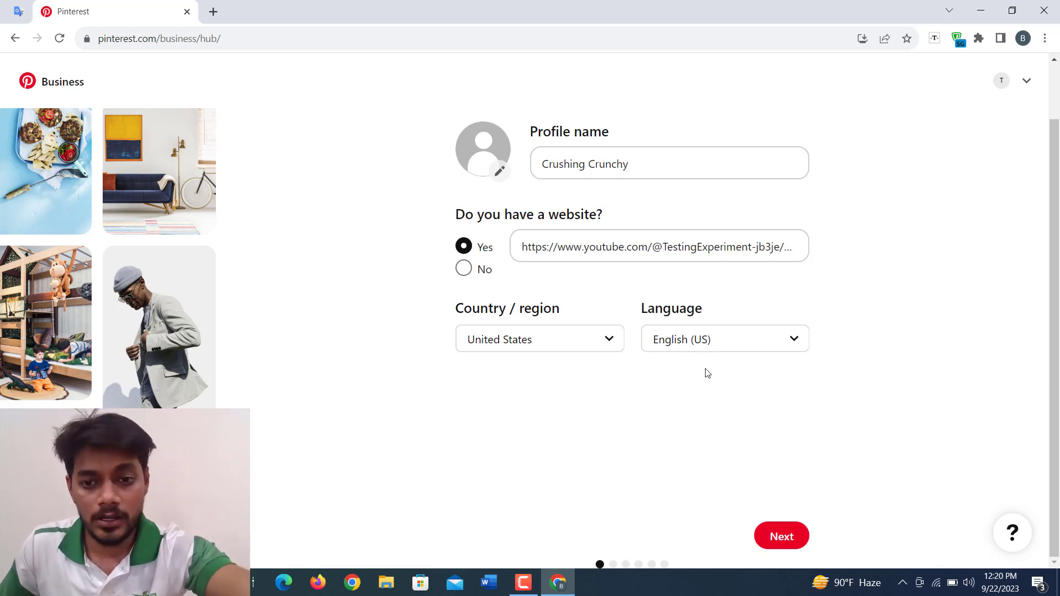
left_click(780, 537)
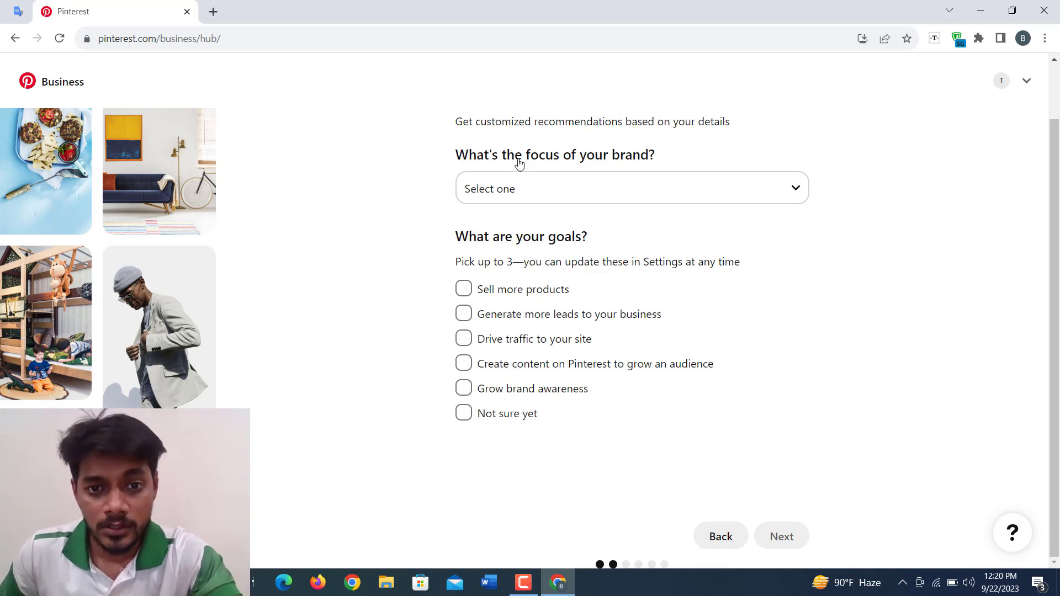
Step: Look through the brand focus choices and set the focus to Events
left_click(793, 190)
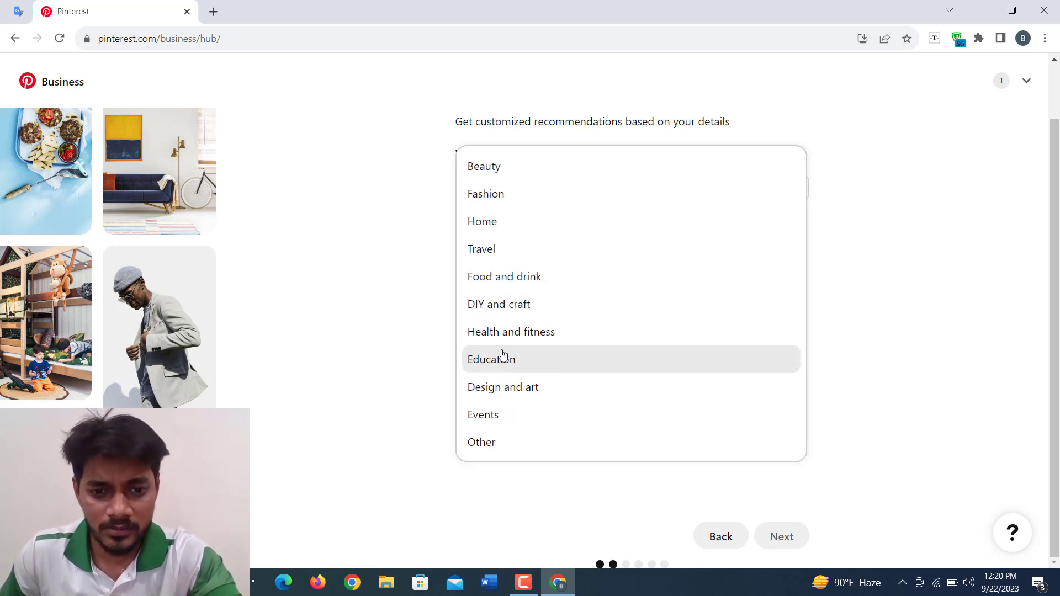
scroll(474, 265, "up", 1)
scroll(552, 165, "down", 1)
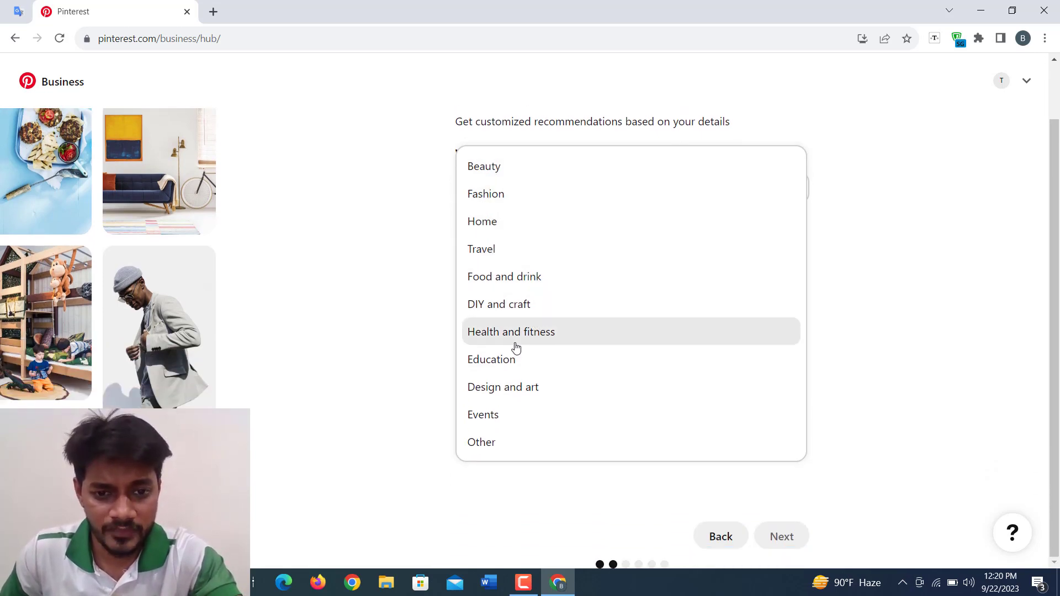
left_click(478, 412)
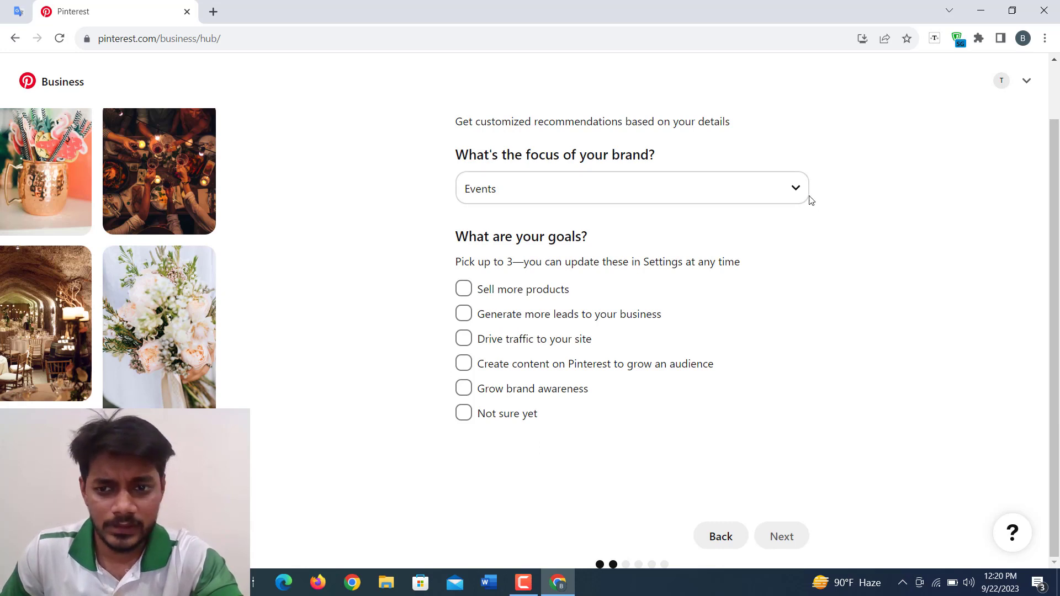
Step: Set the brand focus to Fashion, select the goals "Drive traffic to your site" and "Create content on Pinterest to grow an audience", and continue
left_click(795, 194)
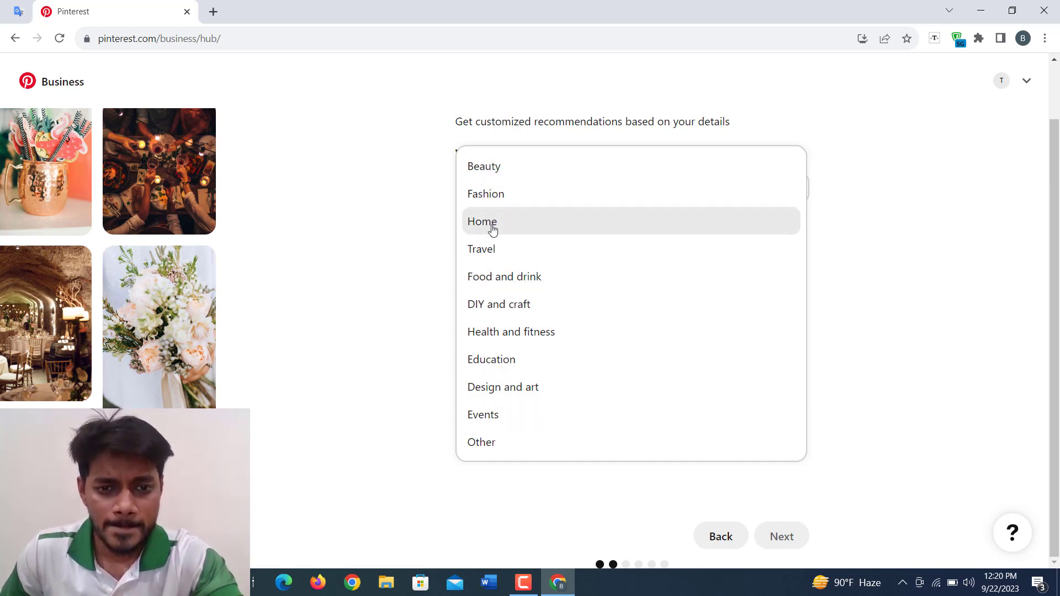
left_click(486, 197)
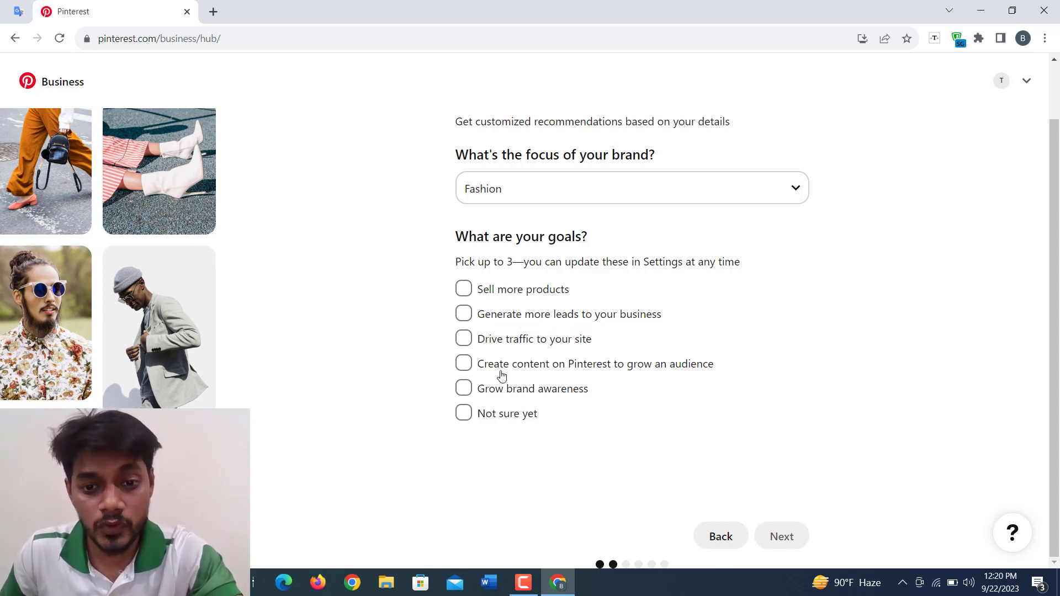
left_click(465, 345)
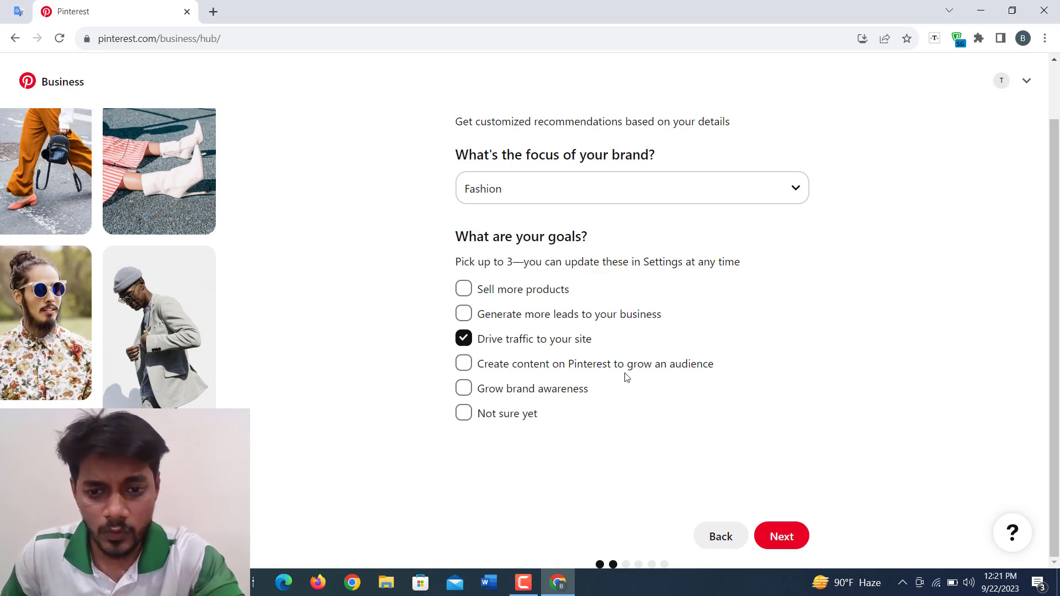
left_click(464, 363)
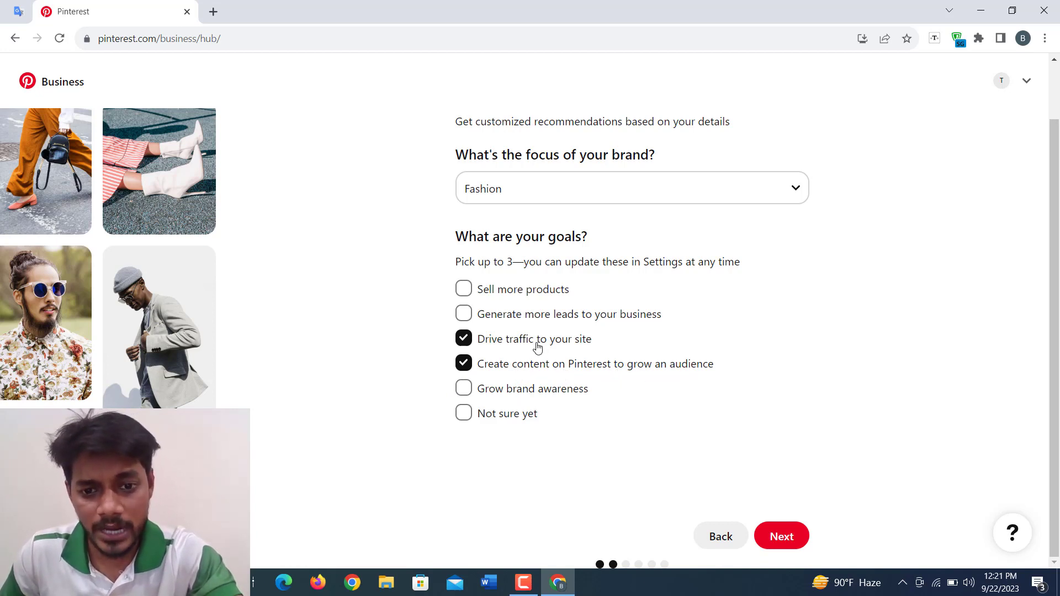
left_click(778, 535)
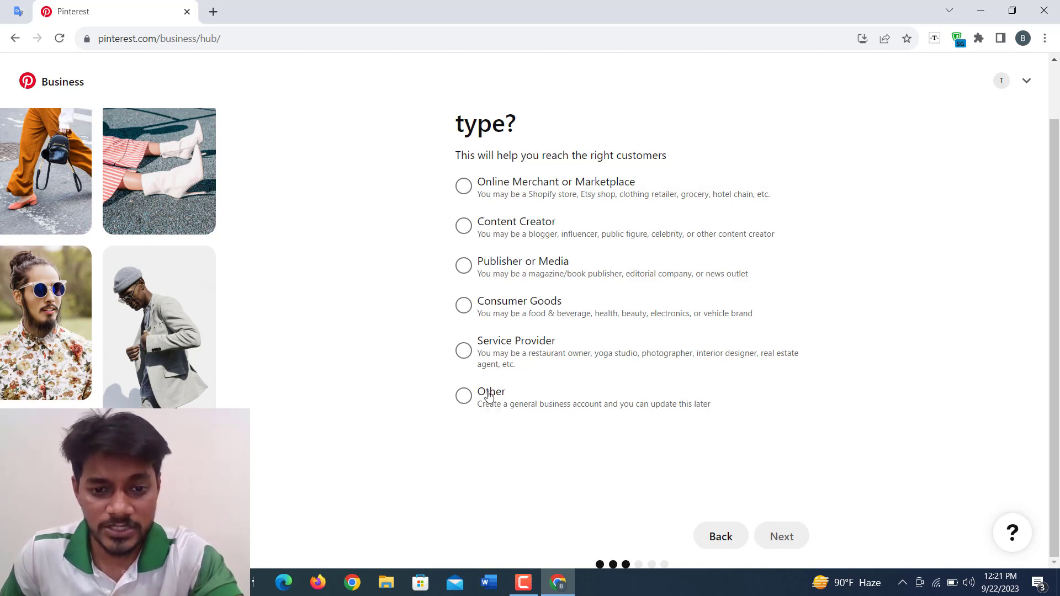
Step: Choose Content Creator as the business type and finish the onboarding
left_click(464, 225)
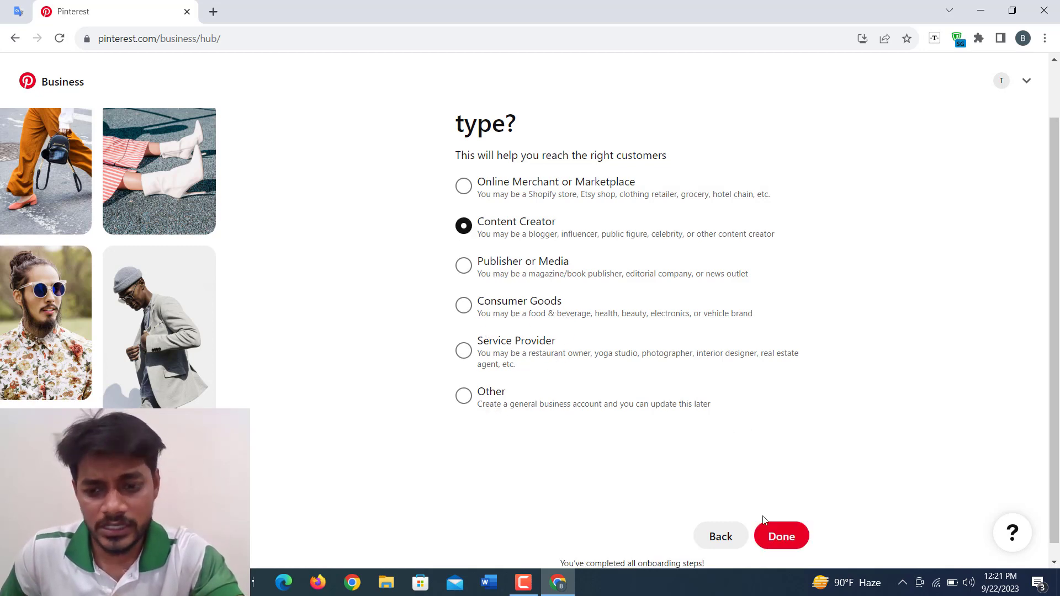
left_click(779, 549)
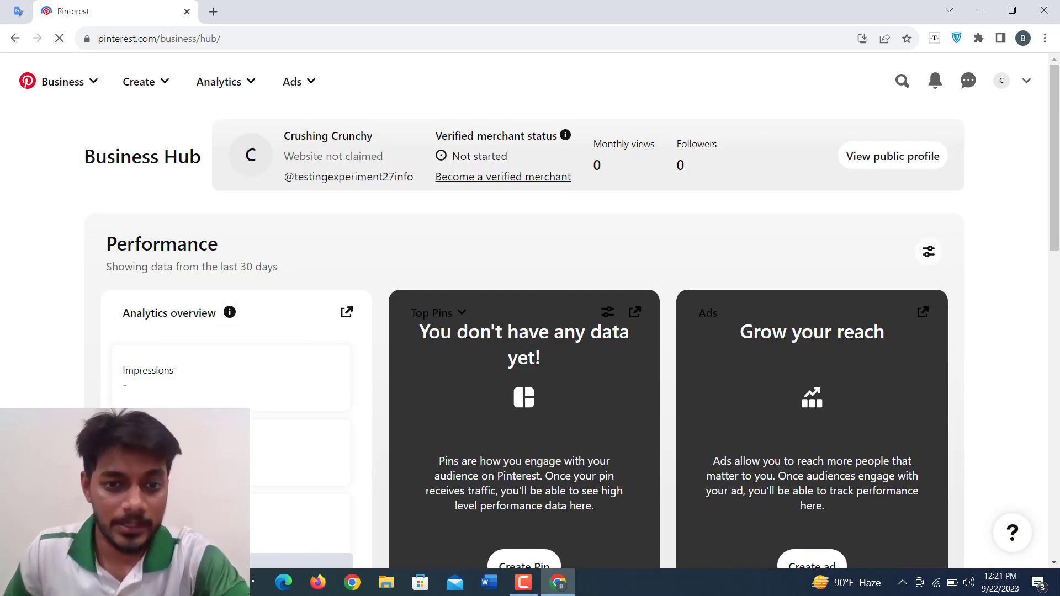
Step: Look over the Business Hub from Performance to Resources, and dismiss the browser's notification request without allowing or blocking it
scroll(552, 390, "down", 5)
scroll(551, 386, "down", 10)
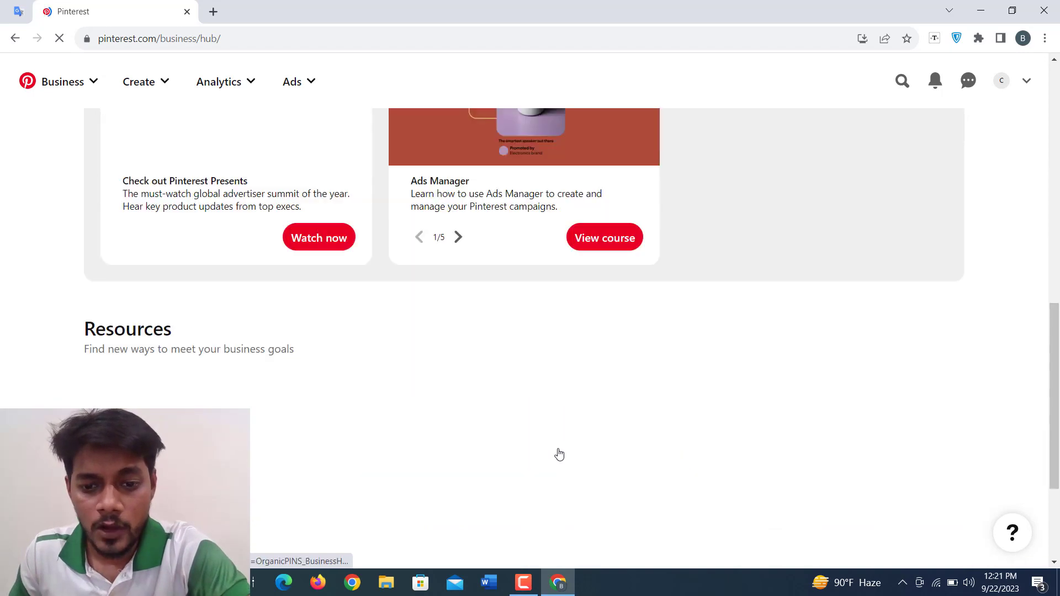
scroll(536, 434, "up", 10)
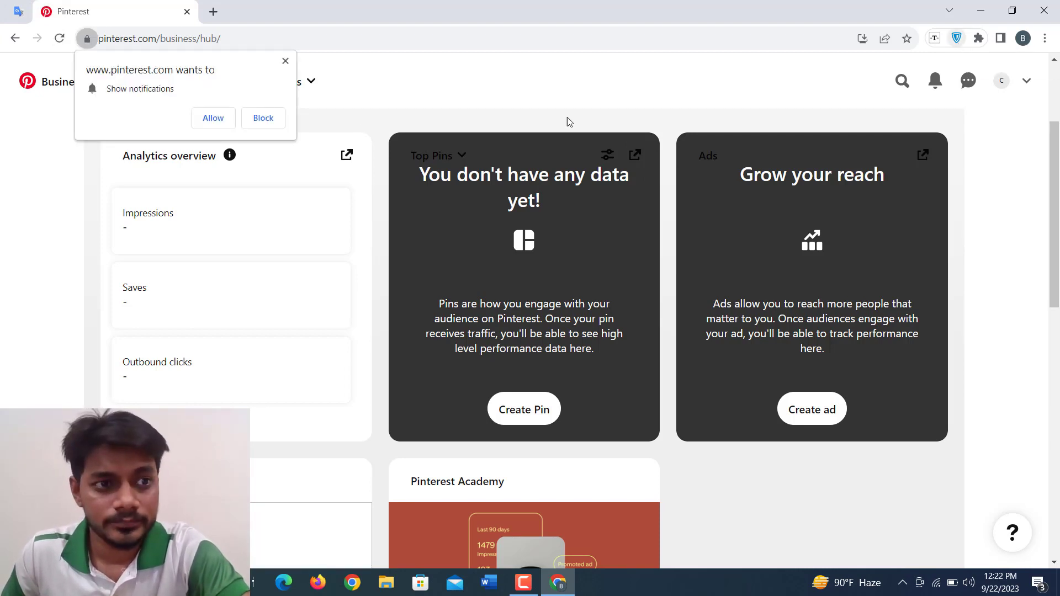
left_click(285, 62)
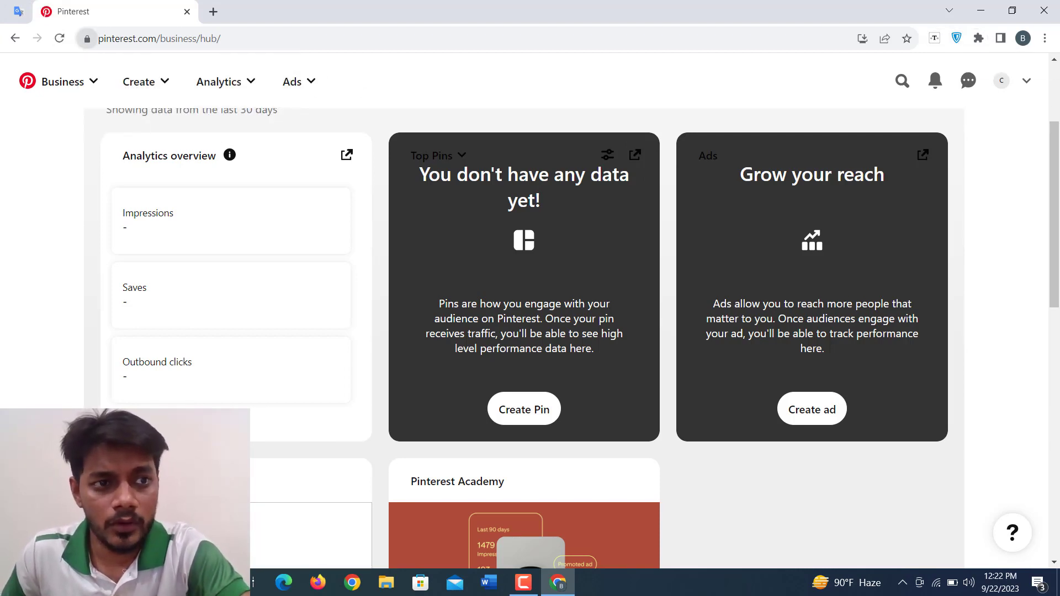
Step: Open the business account's own profile page and examine its cover area, name, website link, About text and Saved section
left_click(1002, 81)
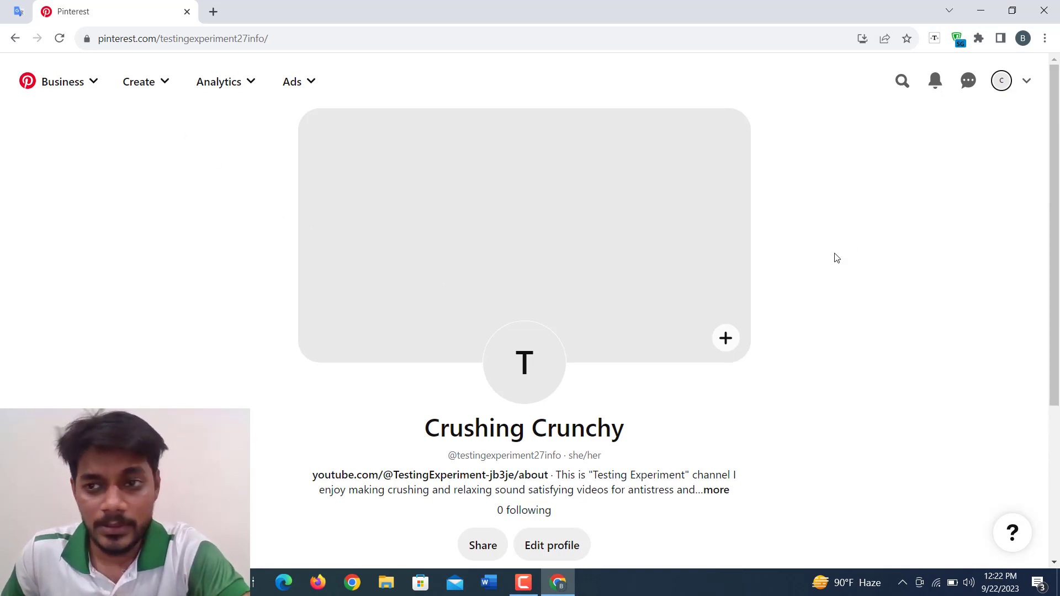
scroll(596, 364, "down", 3)
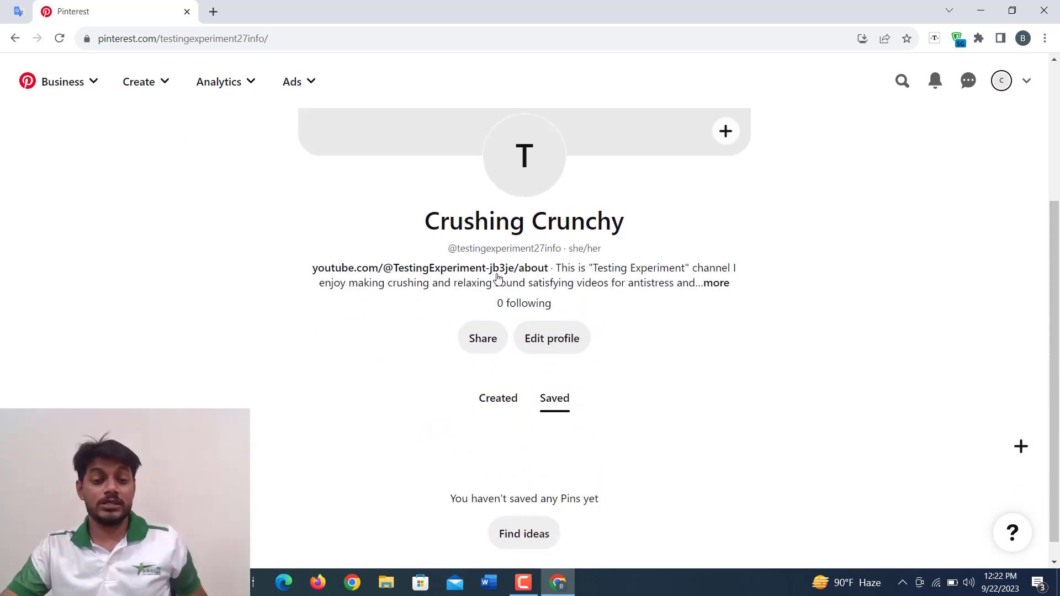
scroll(530, 277, "up", 2)
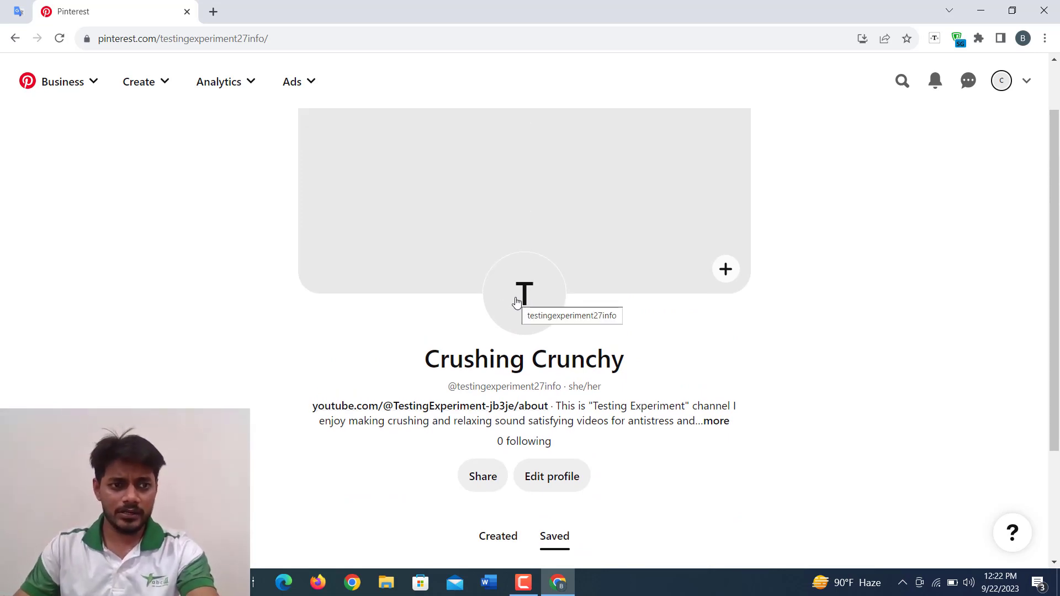
scroll(511, 248, "up", 1)
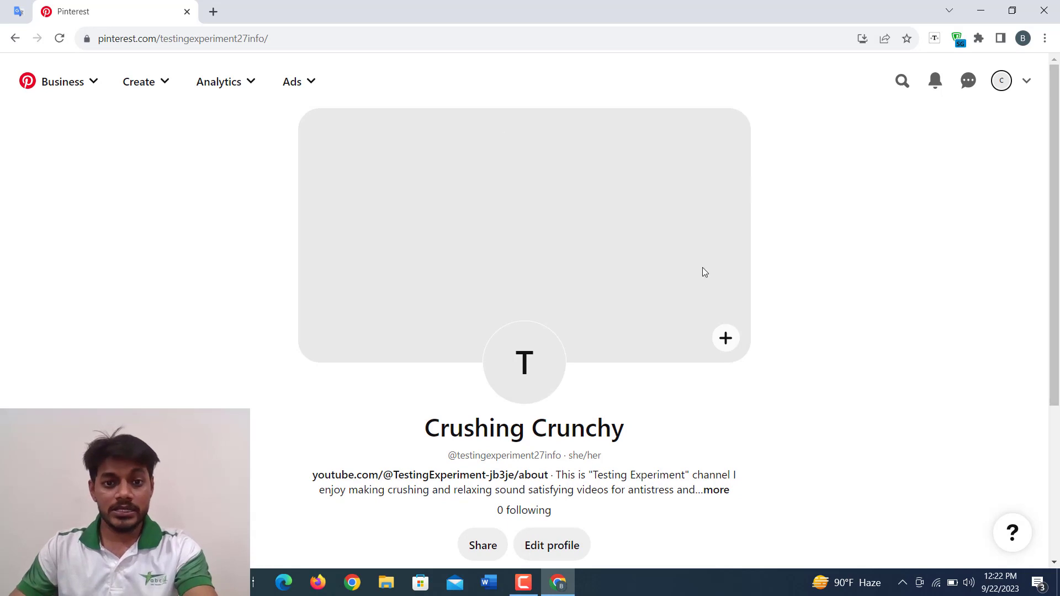
scroll(474, 320, "down", 1)
scroll(474, 317, "up", 1)
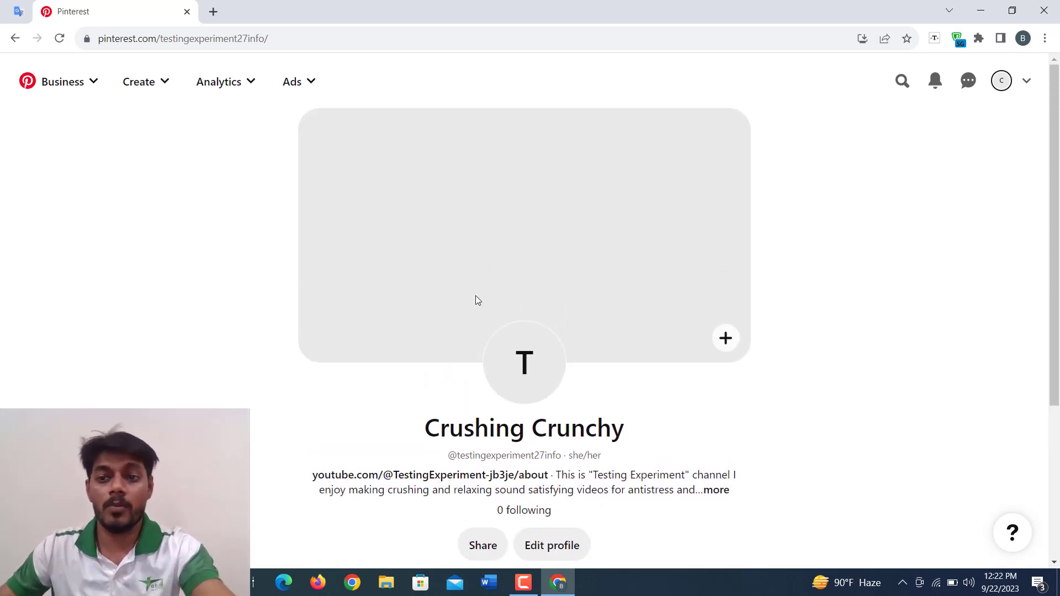
scroll(610, 362, "down", 1)
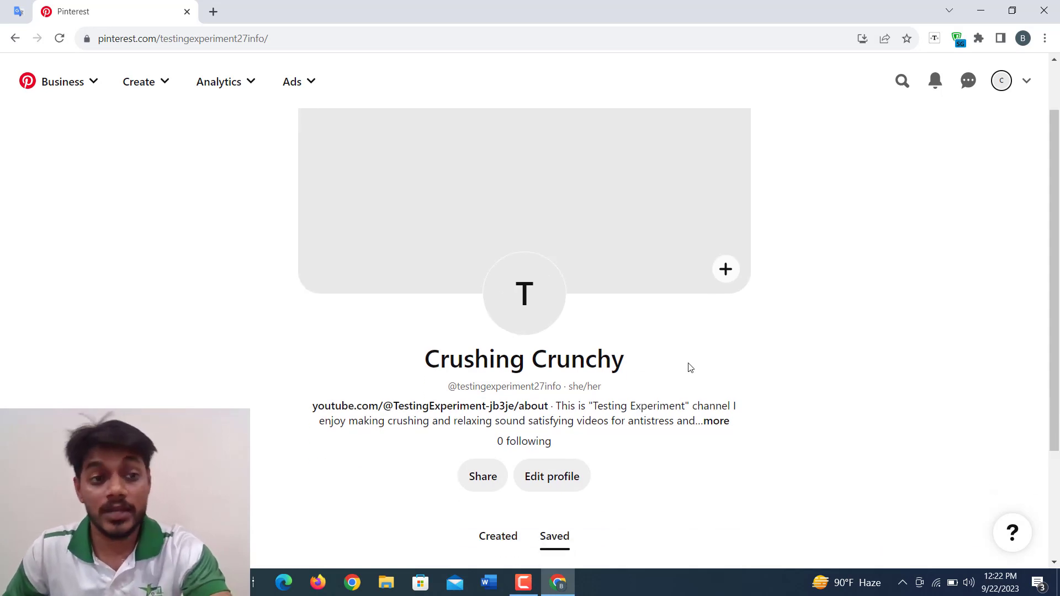
scroll(557, 406, "down", 2)
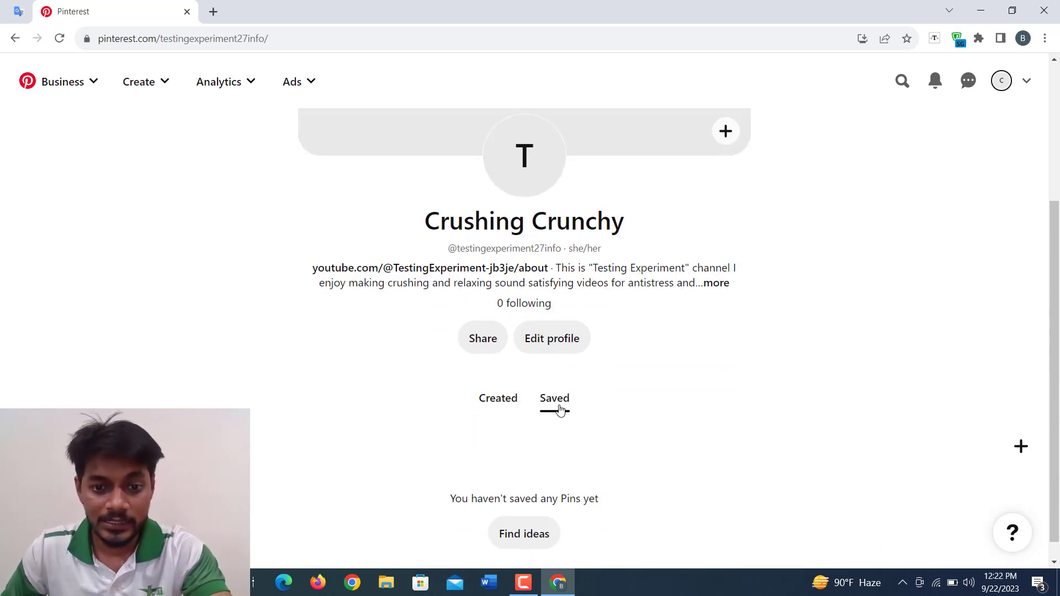
scroll(559, 389, "up", 3)
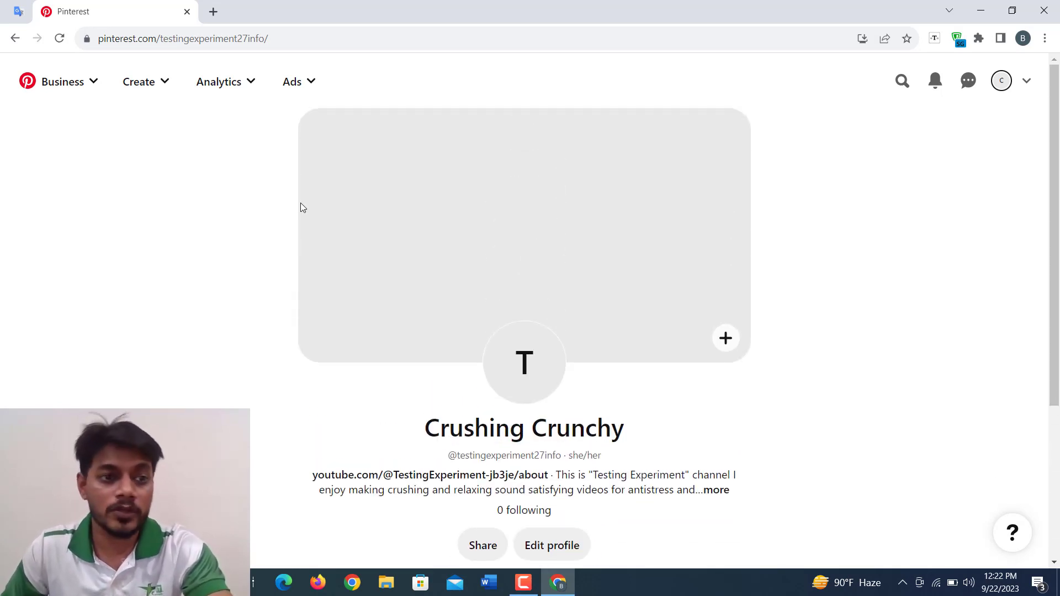
Step: View the available Create options, close them, and look over the profile page once more
left_click(165, 83)
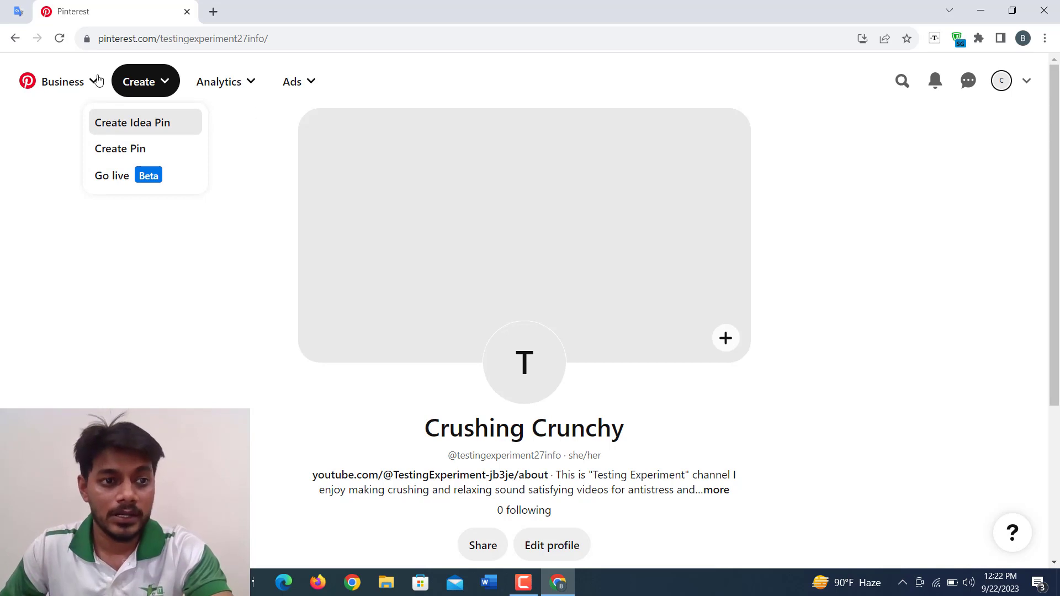
left_click(828, 181)
scroll(496, 397, "down", 4)
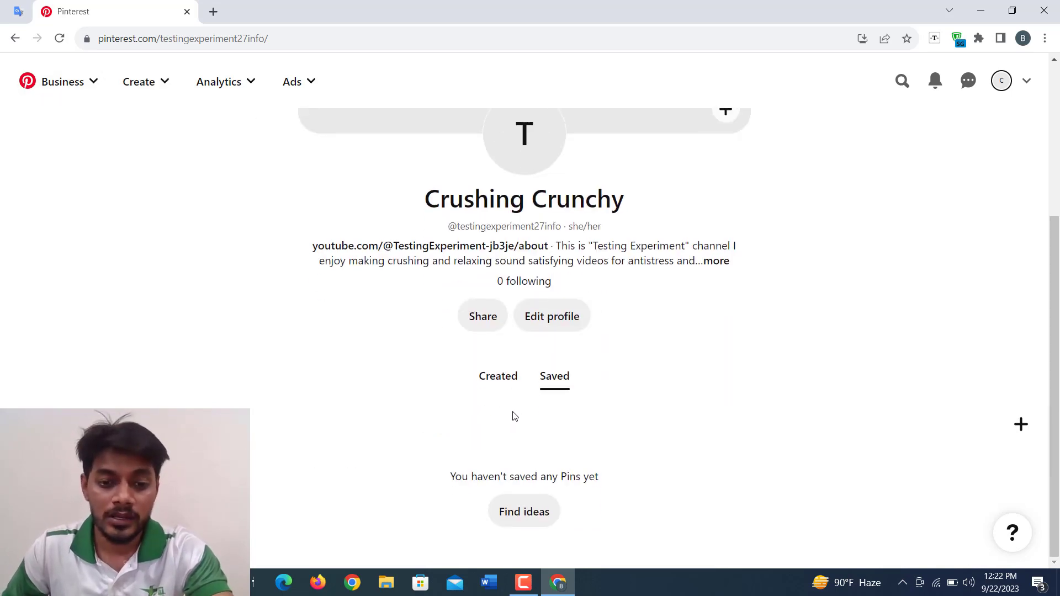
scroll(519, 408, "up", 4)
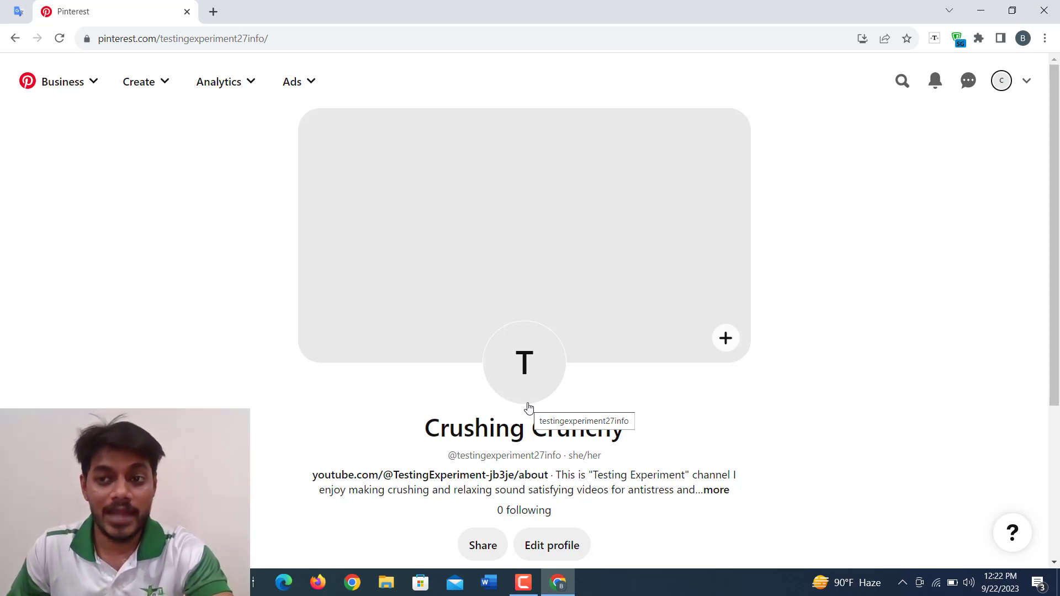
left_click(524, 583)
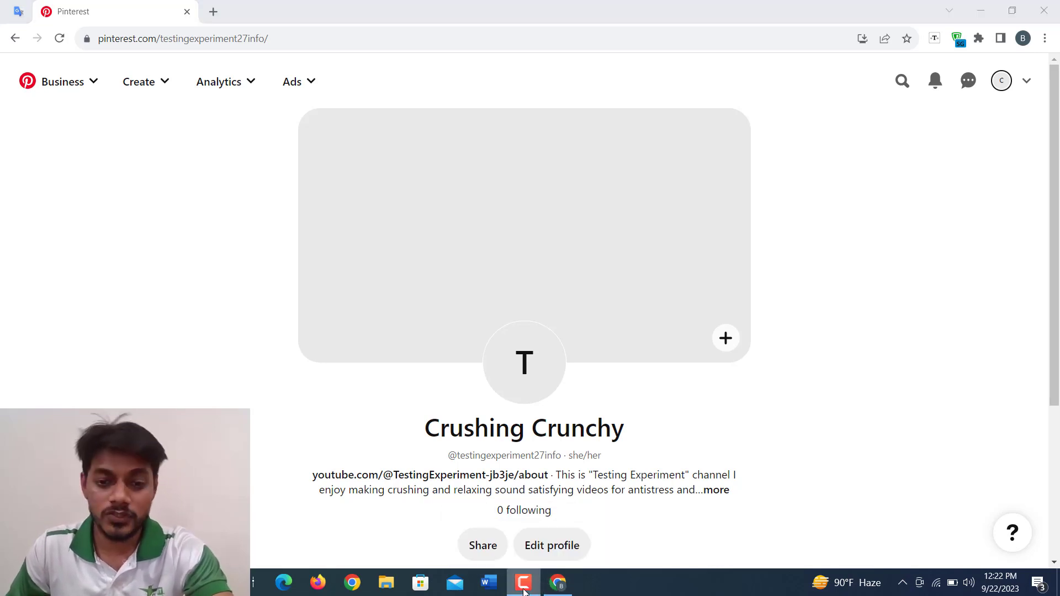